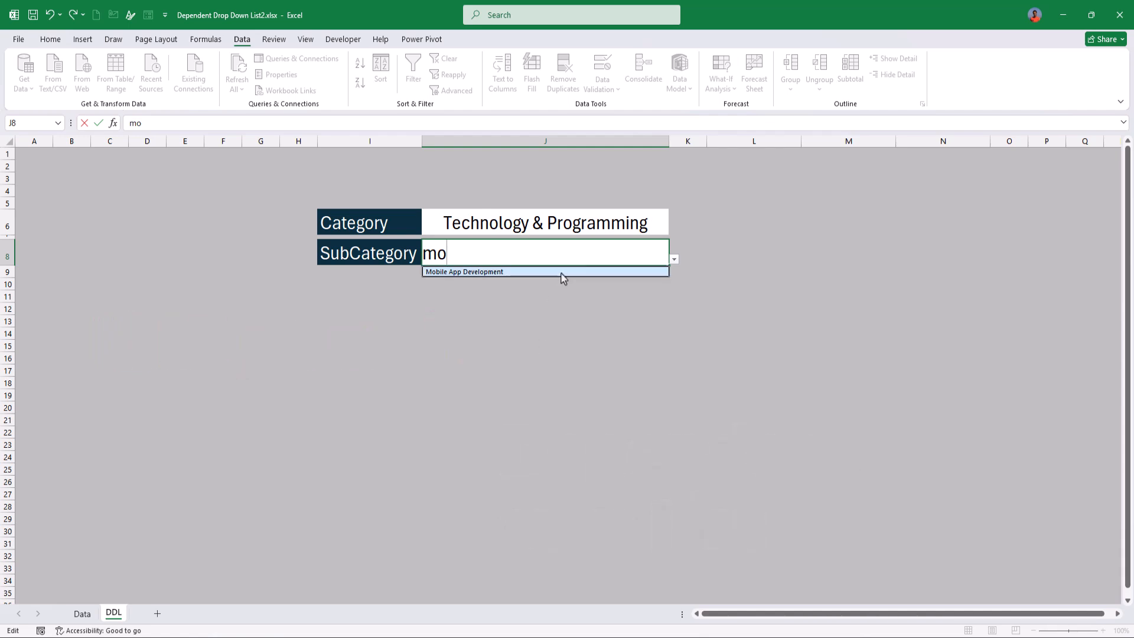
Change the category in cell J6 of the DDL sheet to Digital Marketing using its drop-down list
click(614, 218)
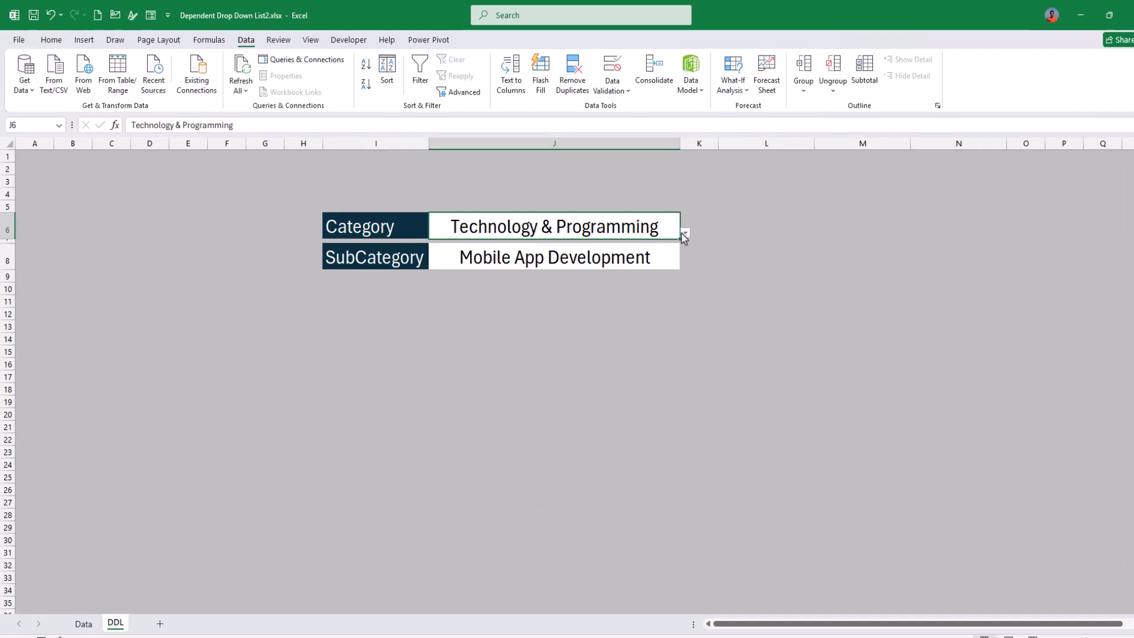
click(684, 234)
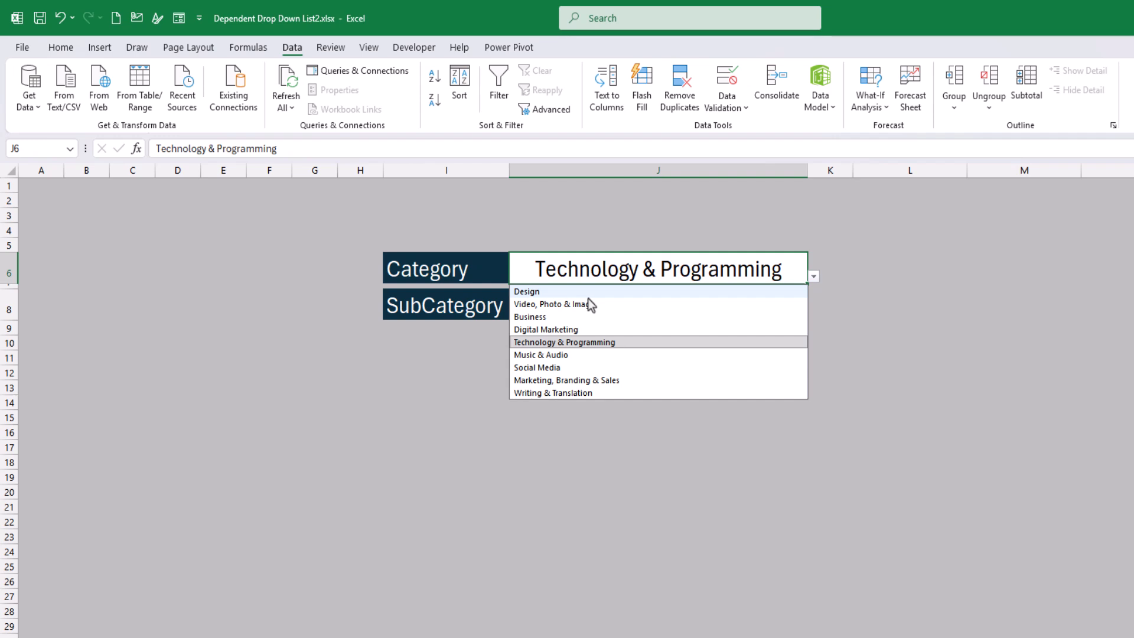
click(579, 329)
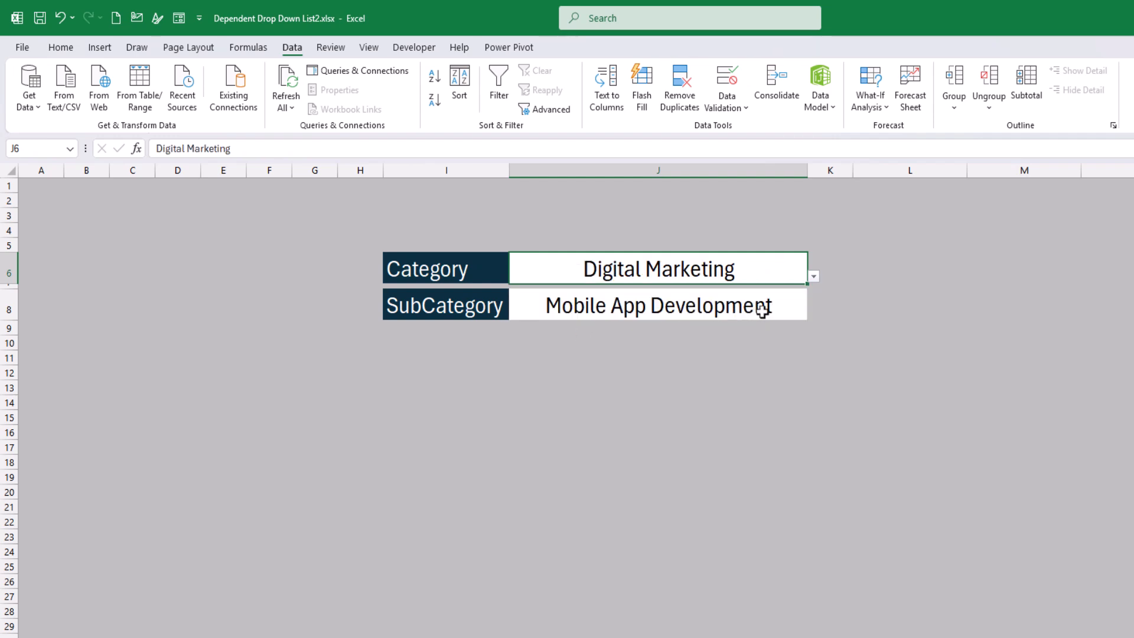
Browse the subcategory options offered in cell J8 for Digital Marketing and filter them by "ads"
click(782, 311)
click(813, 312)
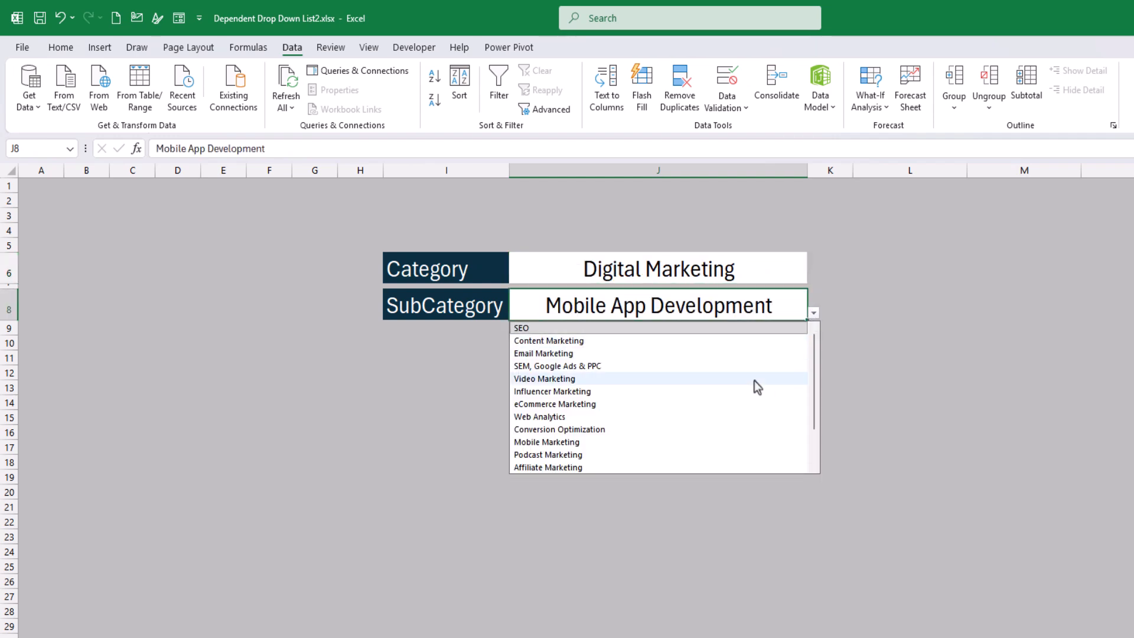
scroll(754, 380, down, 2)
scroll(753, 384, up, 2)
scroll(737, 382, down, 2)
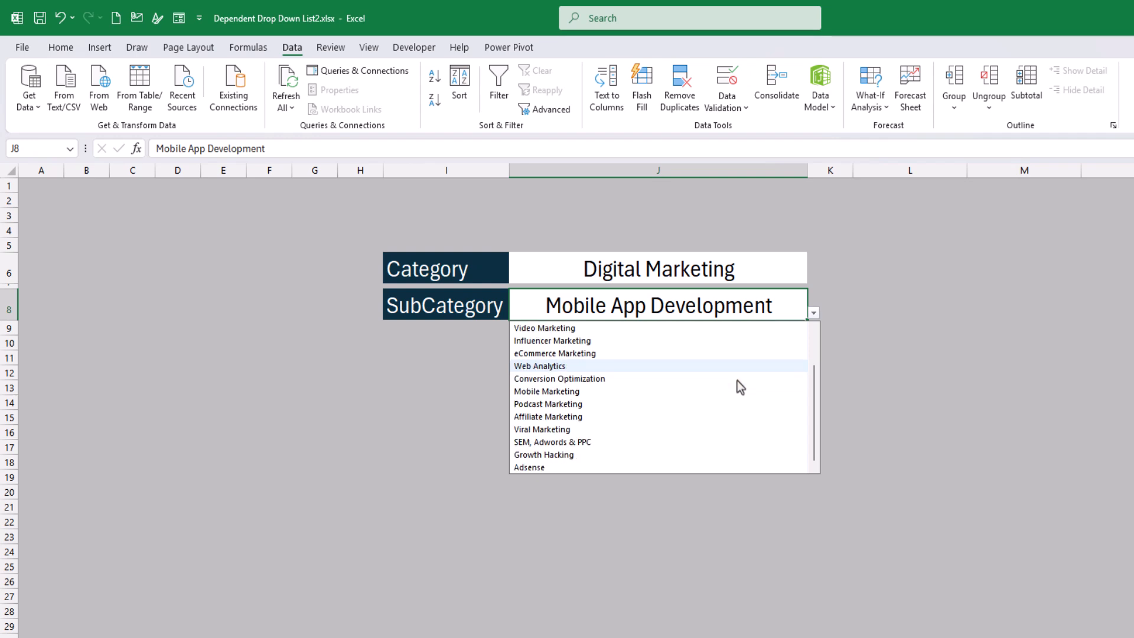
scroll(714, 386, up, 2)
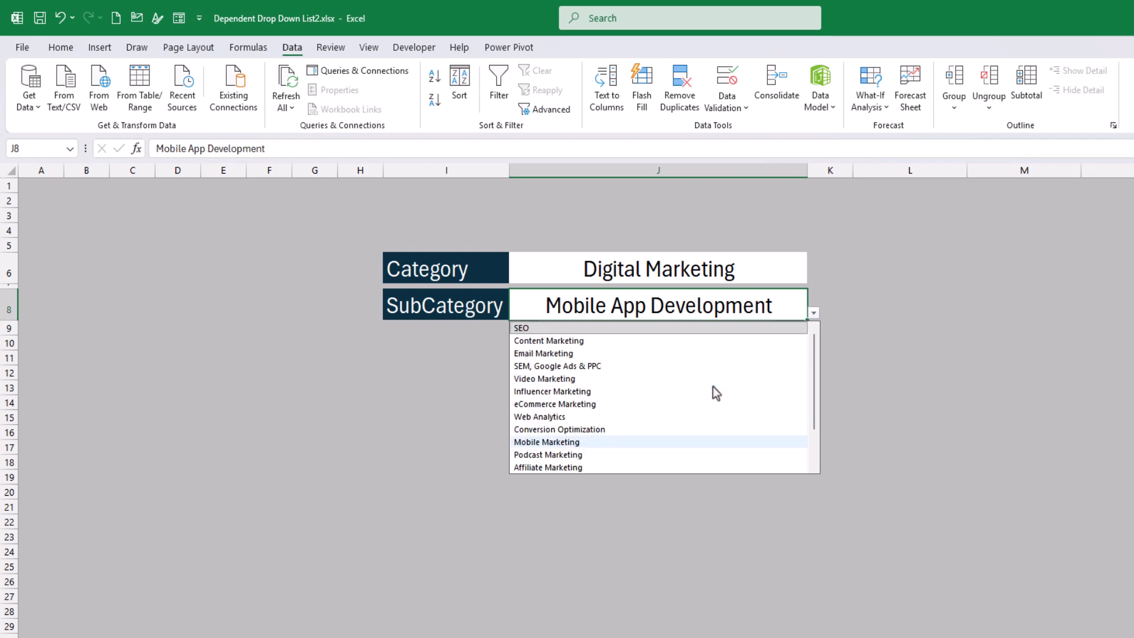
click(674, 306)
text(ads)
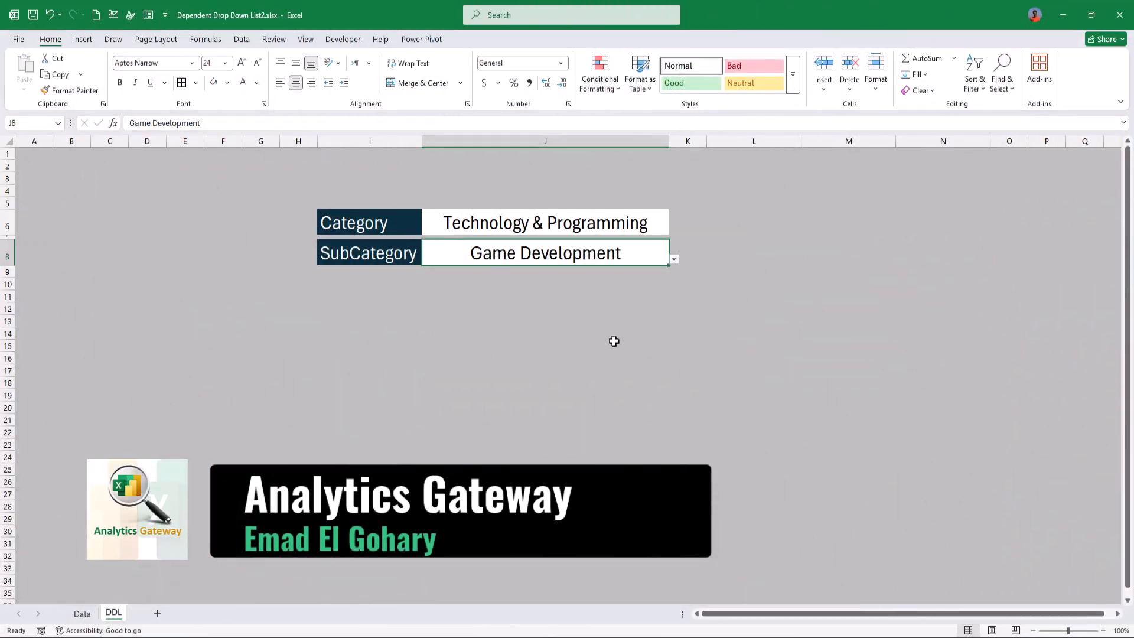
Examine the category headers and the sub-category lists beneath them on the Data sheet
click(82, 614)
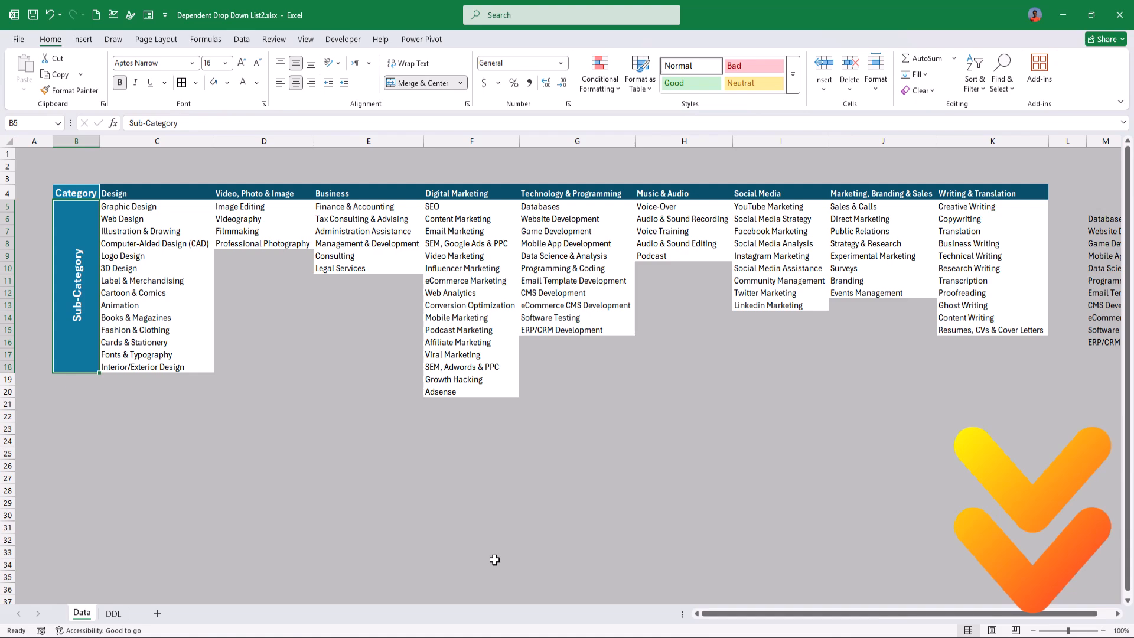
key(Up)
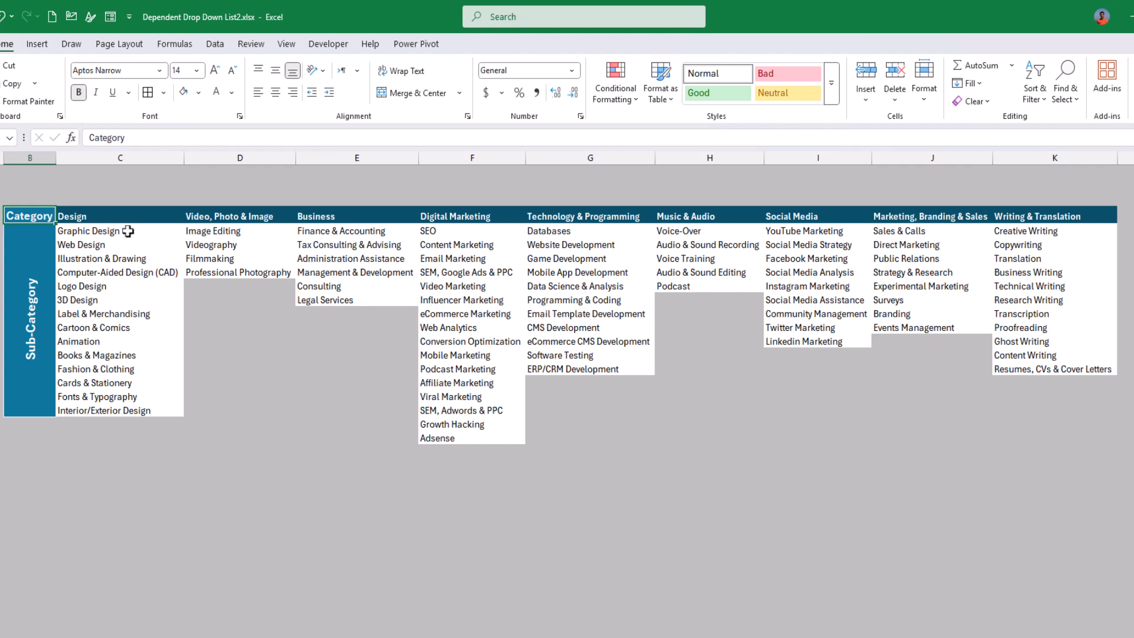
drag(125, 236, 122, 381)
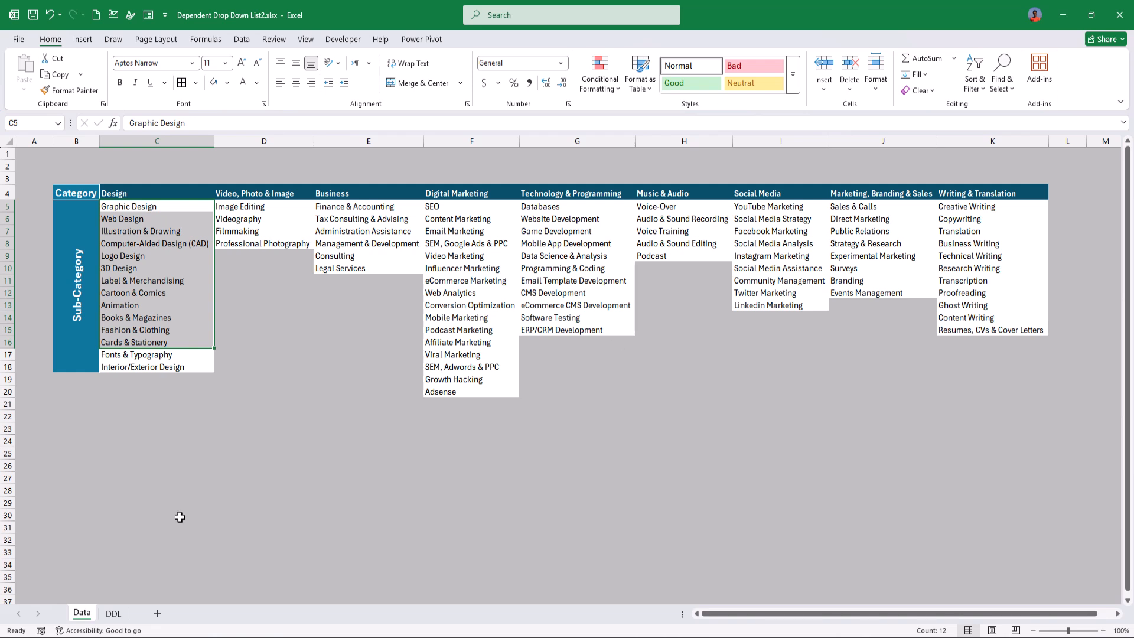
Start a data validation rule for the Category cell J6 on the DDL sheet that allows a List
click(114, 614)
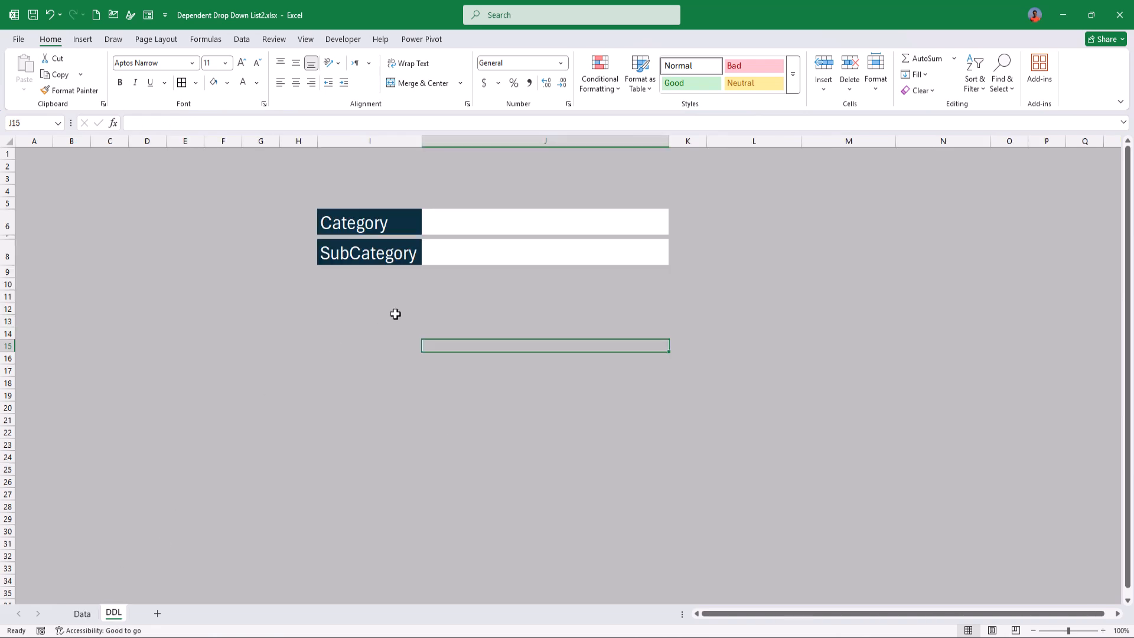
click(463, 228)
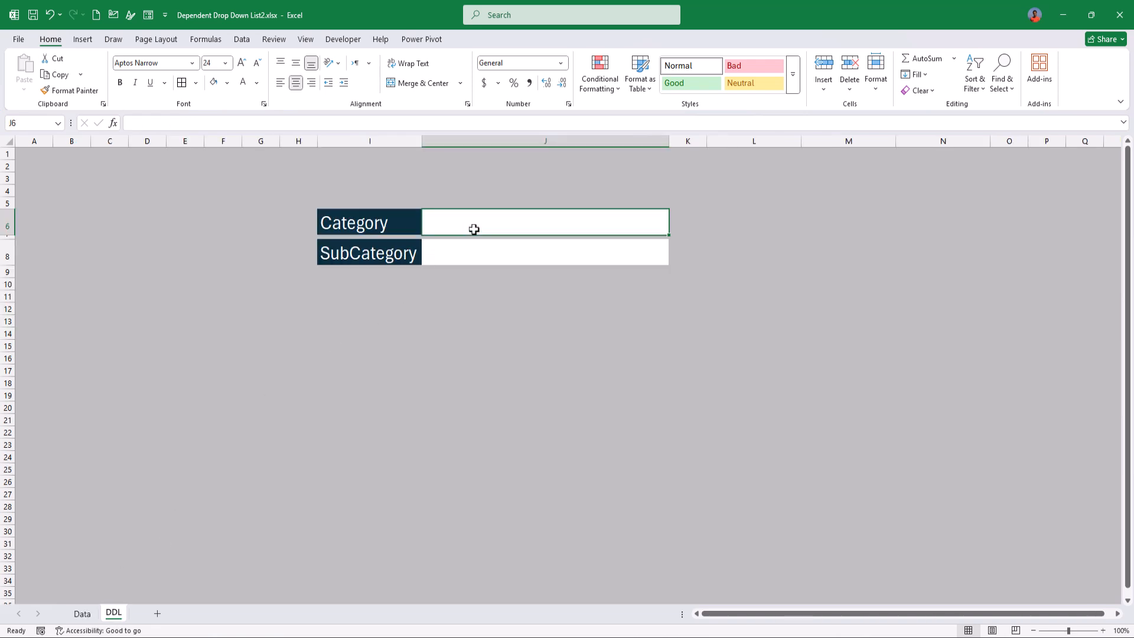
click(239, 41)
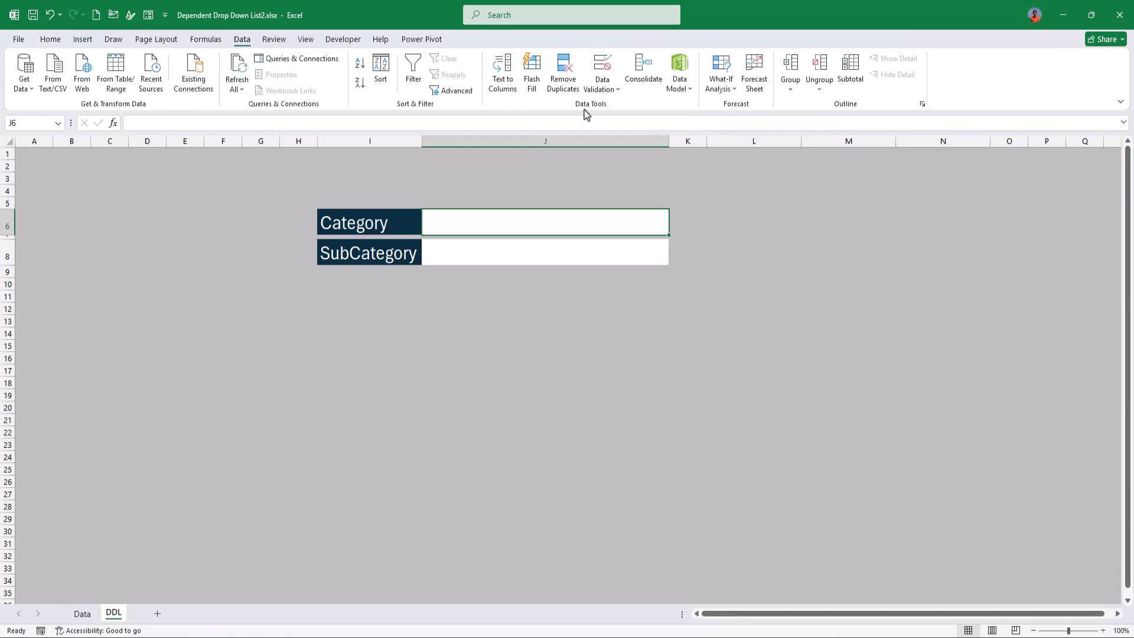
click(604, 69)
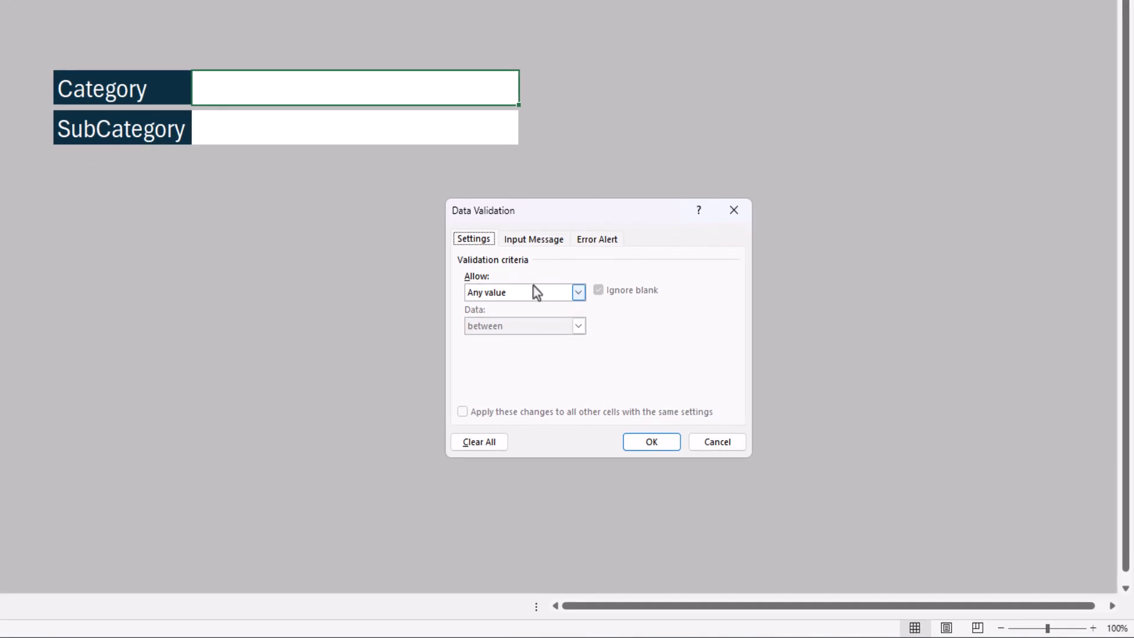
click(515, 290)
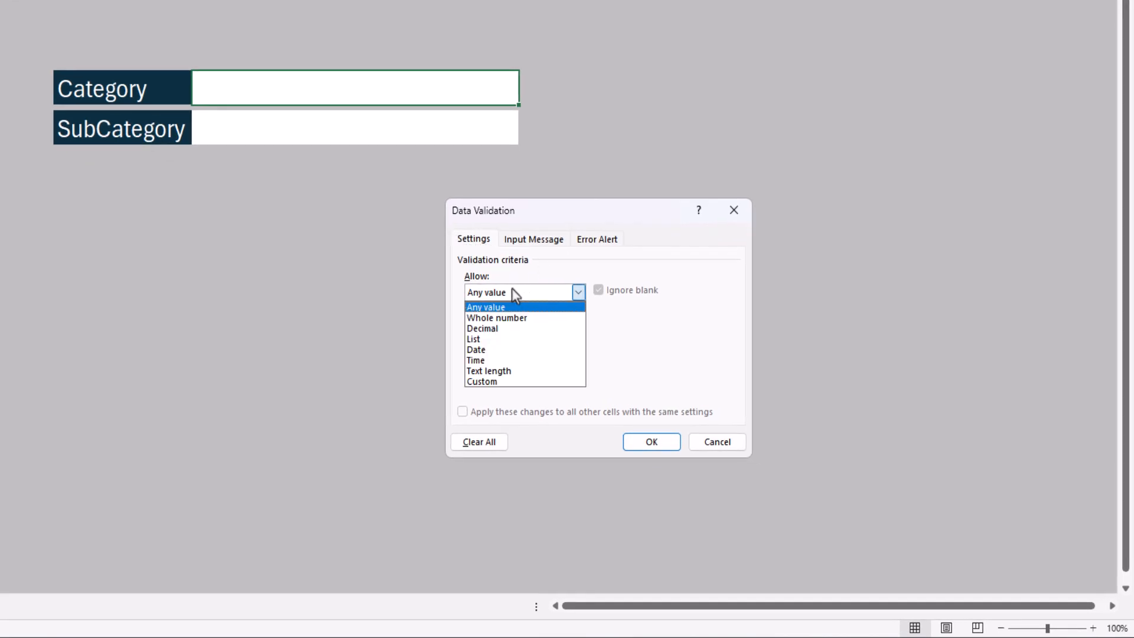
click(507, 339)
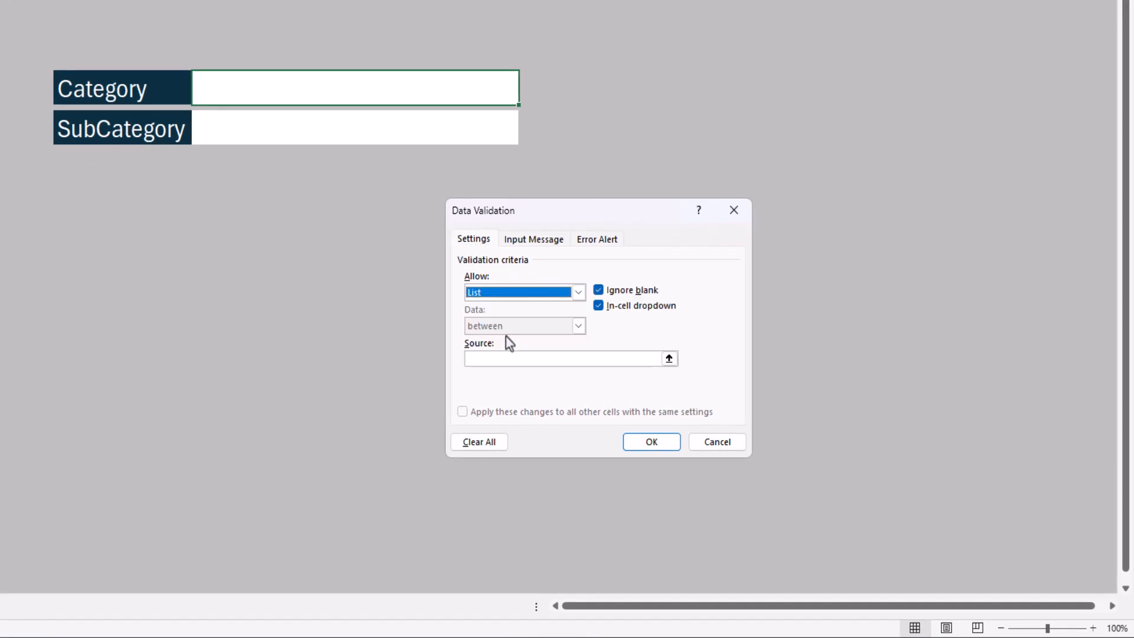
Set the validation list source to the category headers =Data!$C$4:$K$4 and apply the rule
click(501, 356)
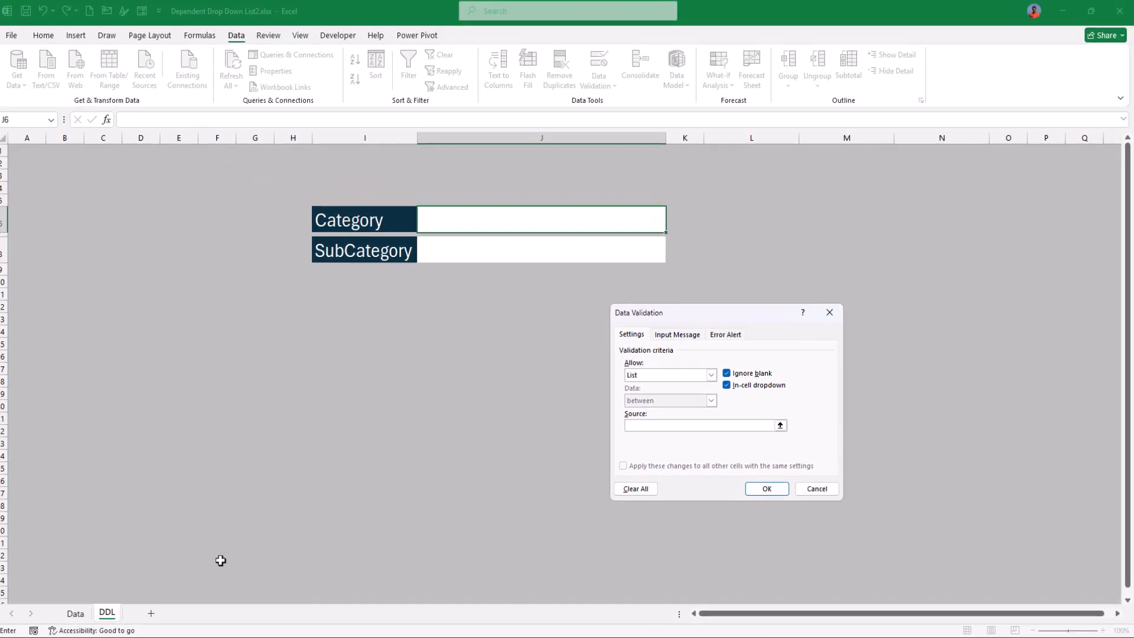
click(82, 615)
click(170, 193)
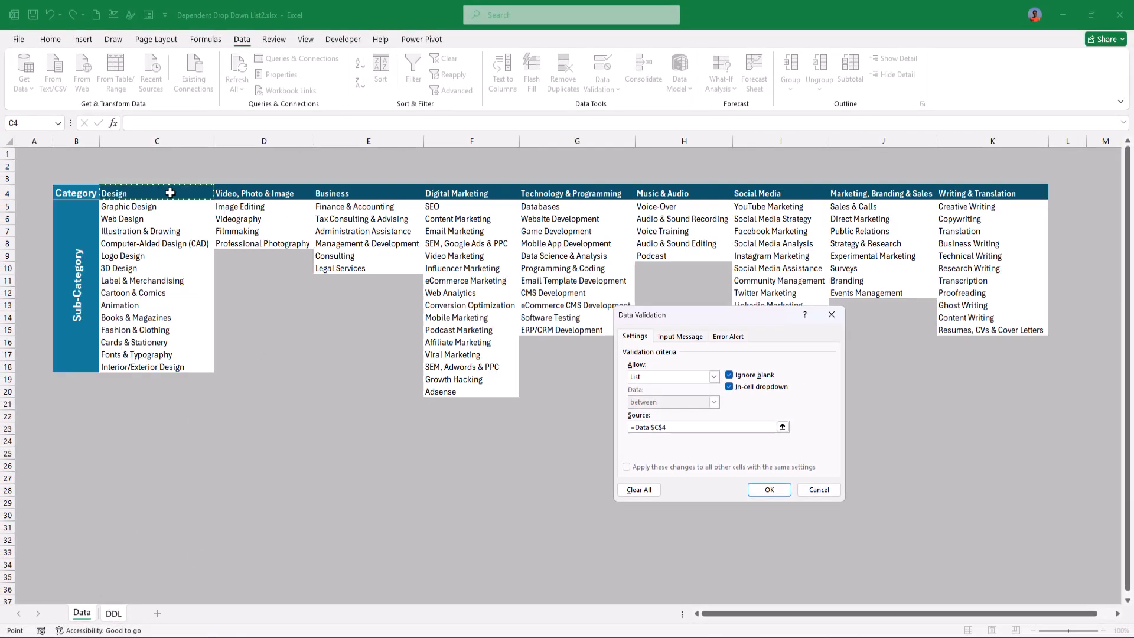
key(ctrl+shift+Right)
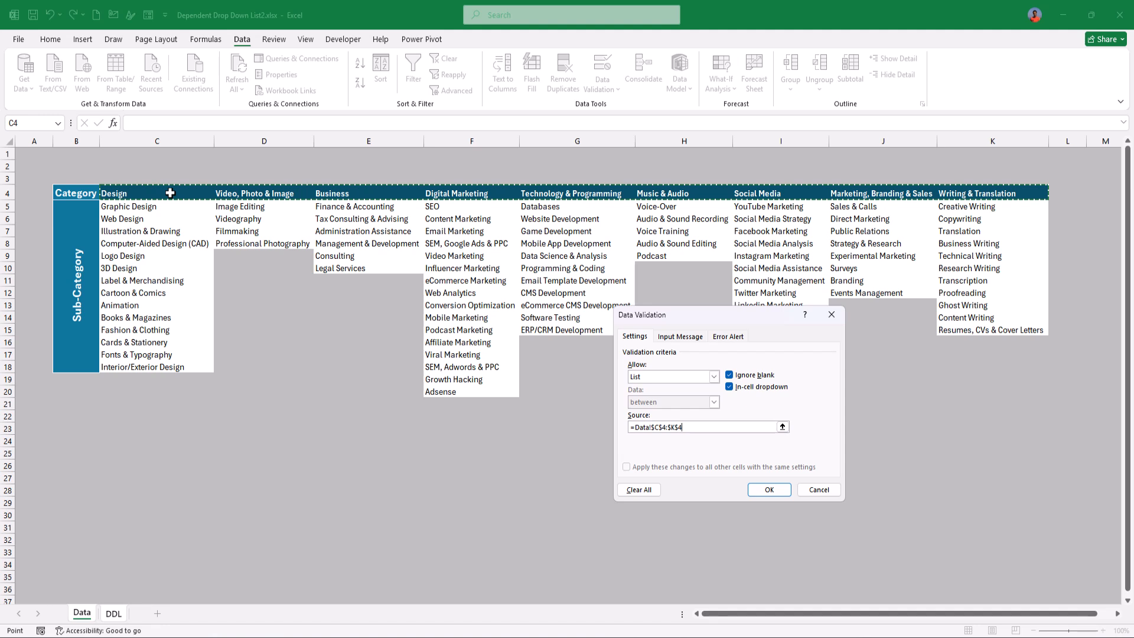
key(Return)
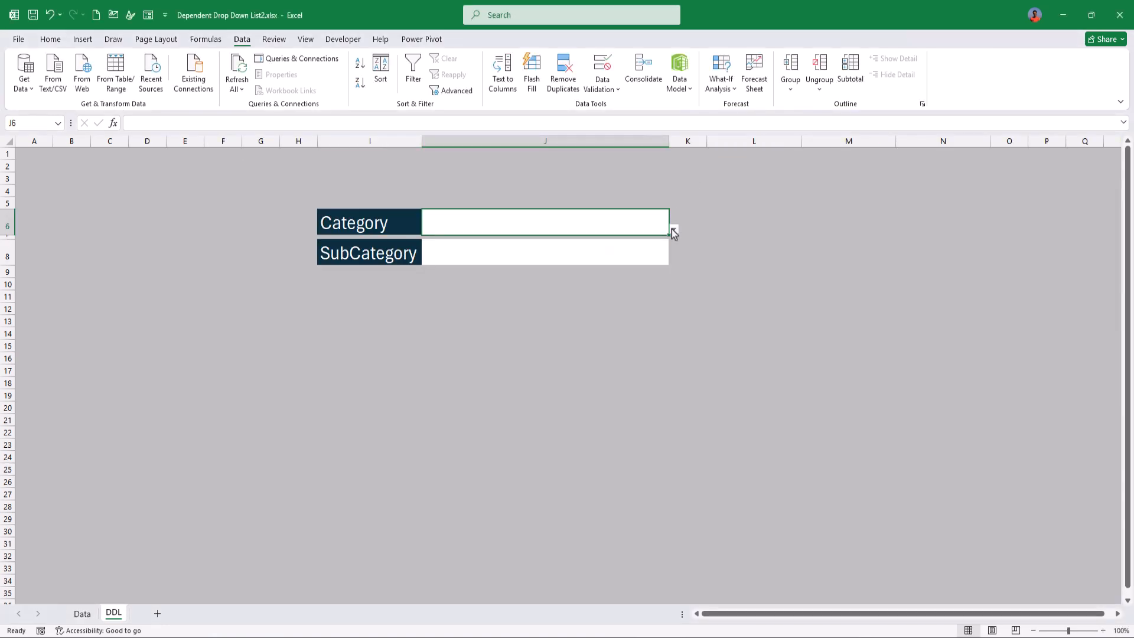
Choose Music & Audio as the category from the new drop-down list in J6
click(674, 229)
click(532, 293)
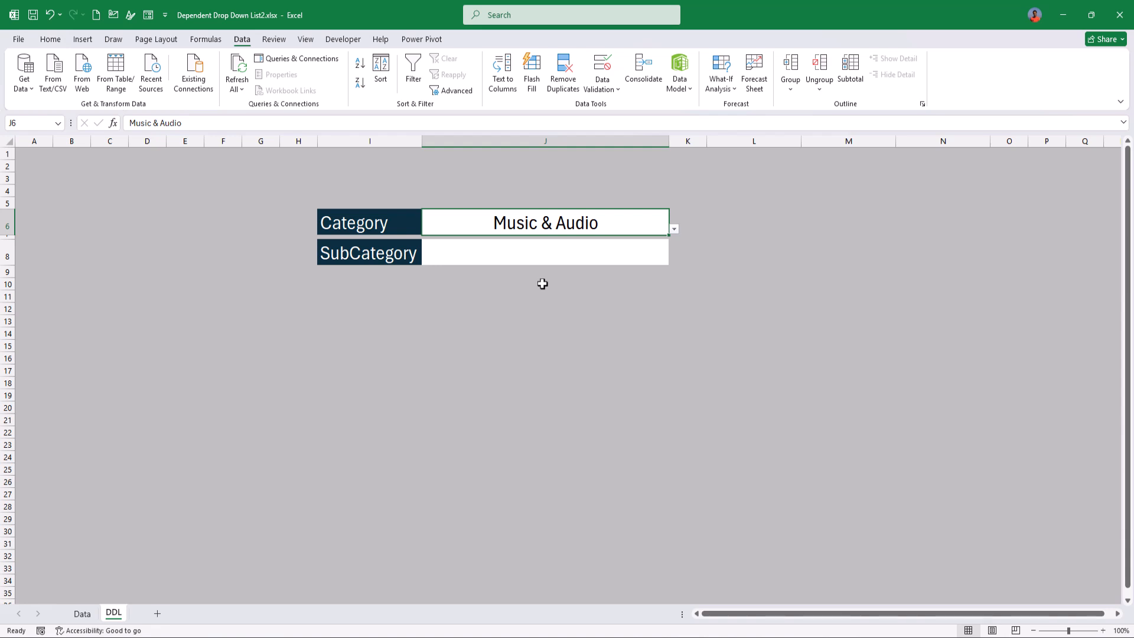
click(555, 257)
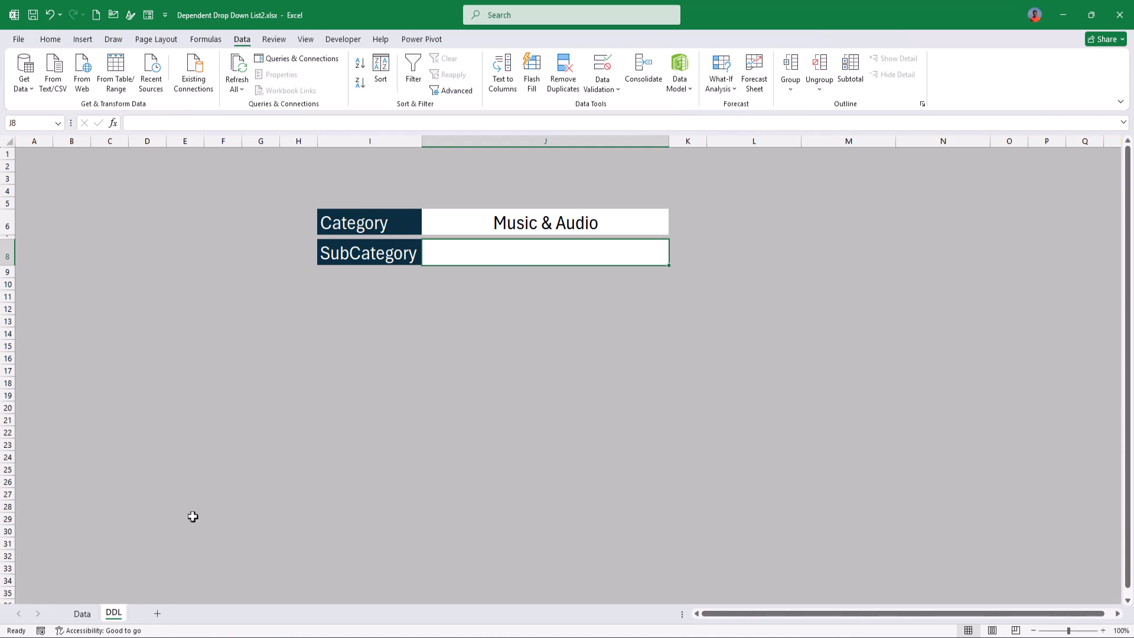
Start an XLOOKUP formula in cell M4 of the Data sheet with the category cell DDL!J6 as lookup value
click(82, 612)
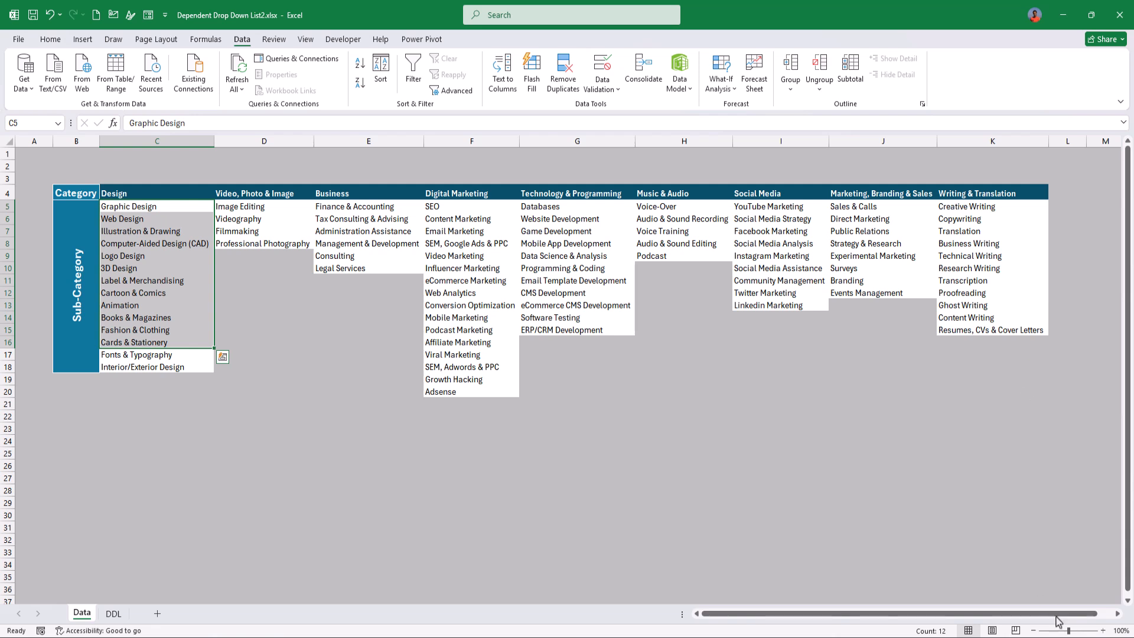
drag(1020, 613, 1036, 614)
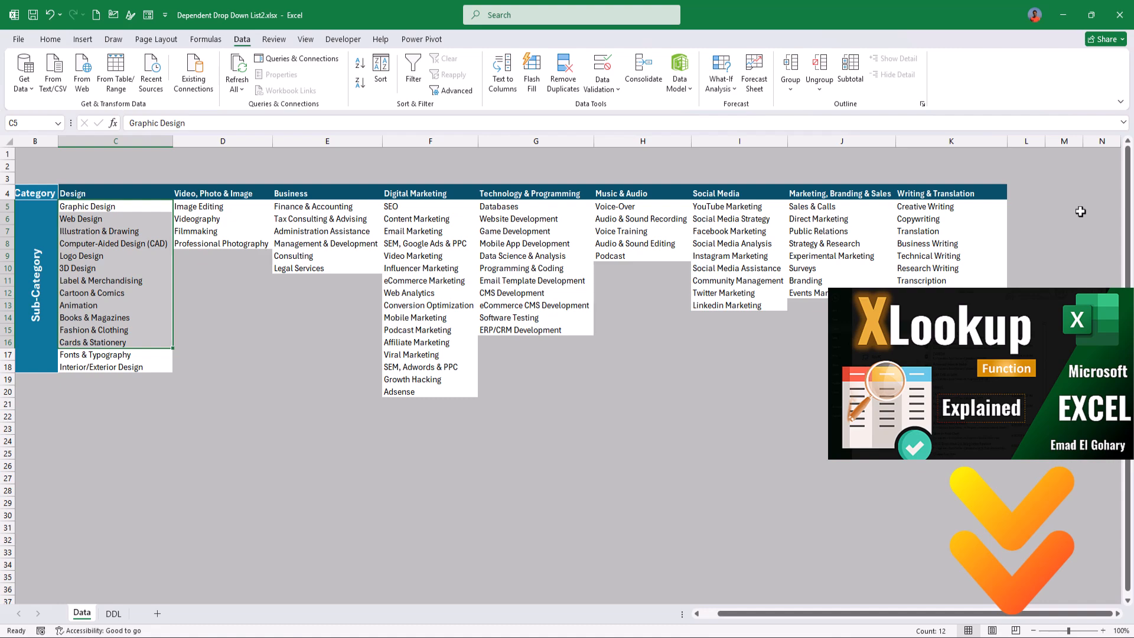
click(1064, 193)
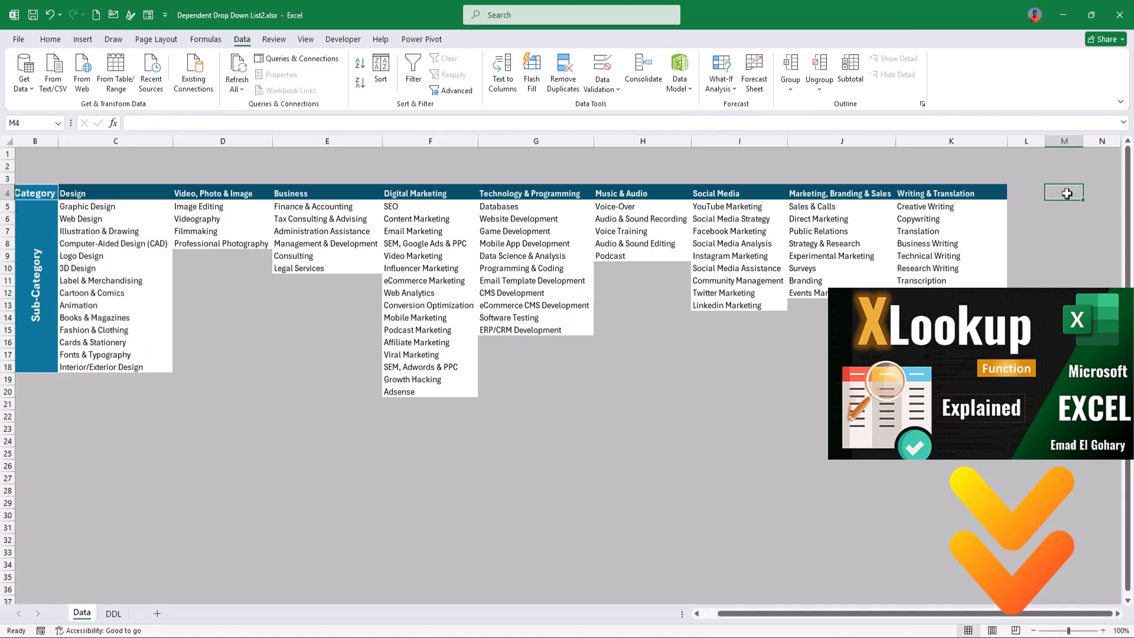
text(=XLOOKUP()
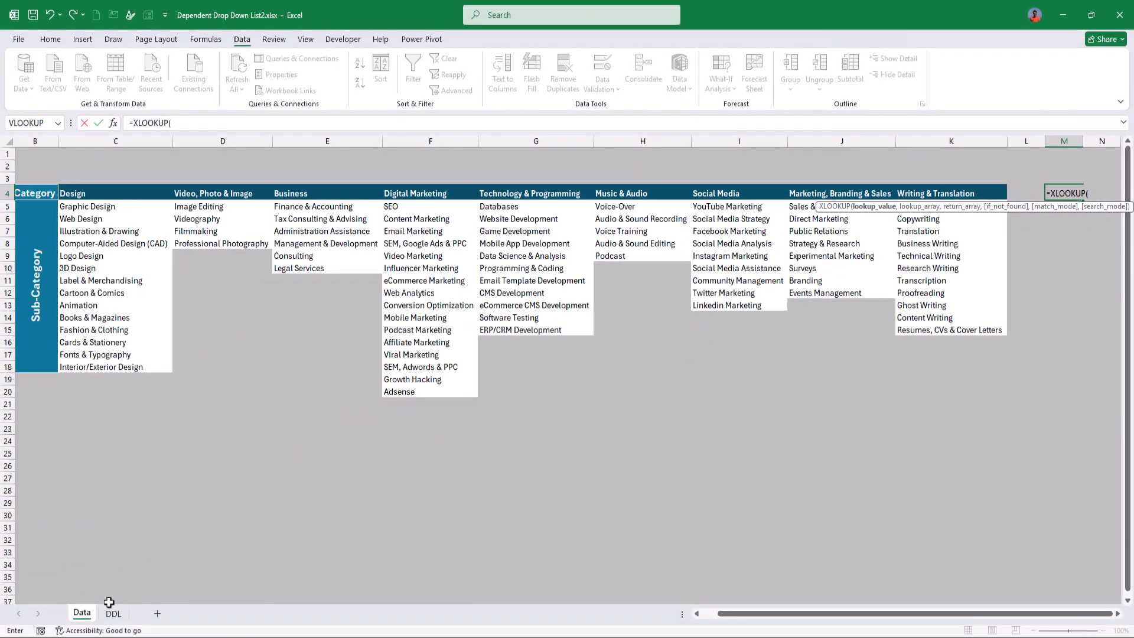
click(114, 616)
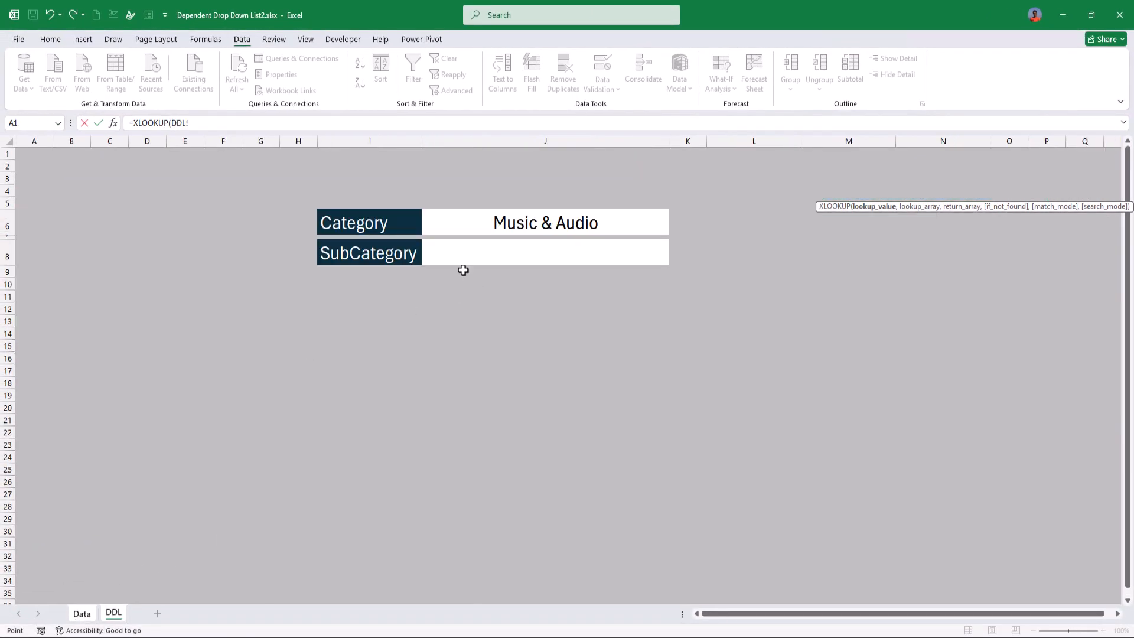
click(471, 225)
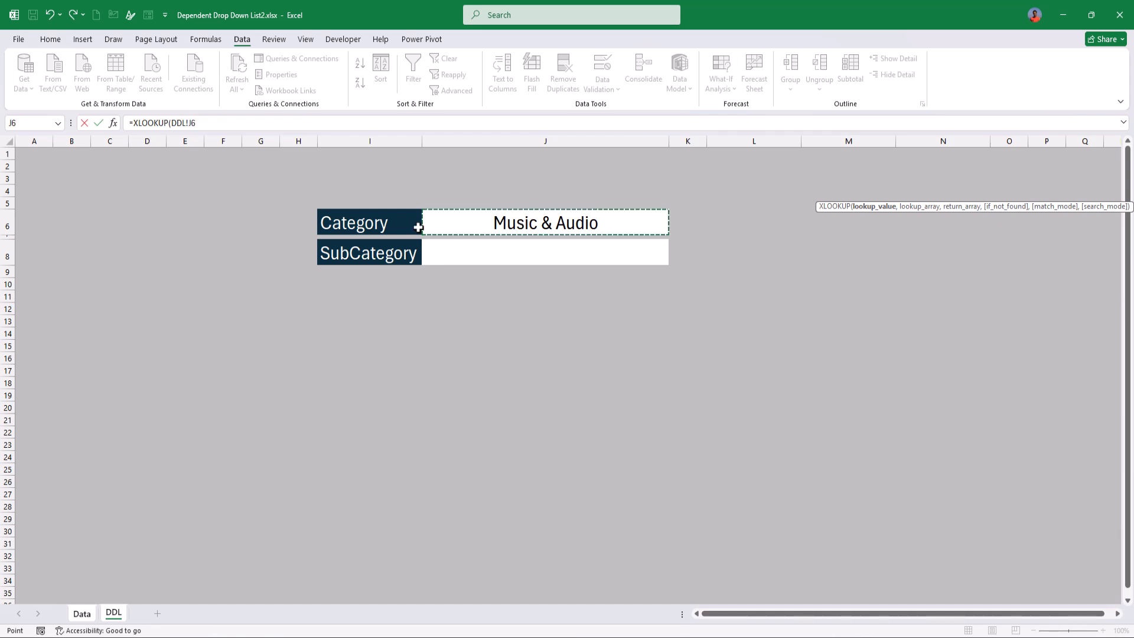
text(,)
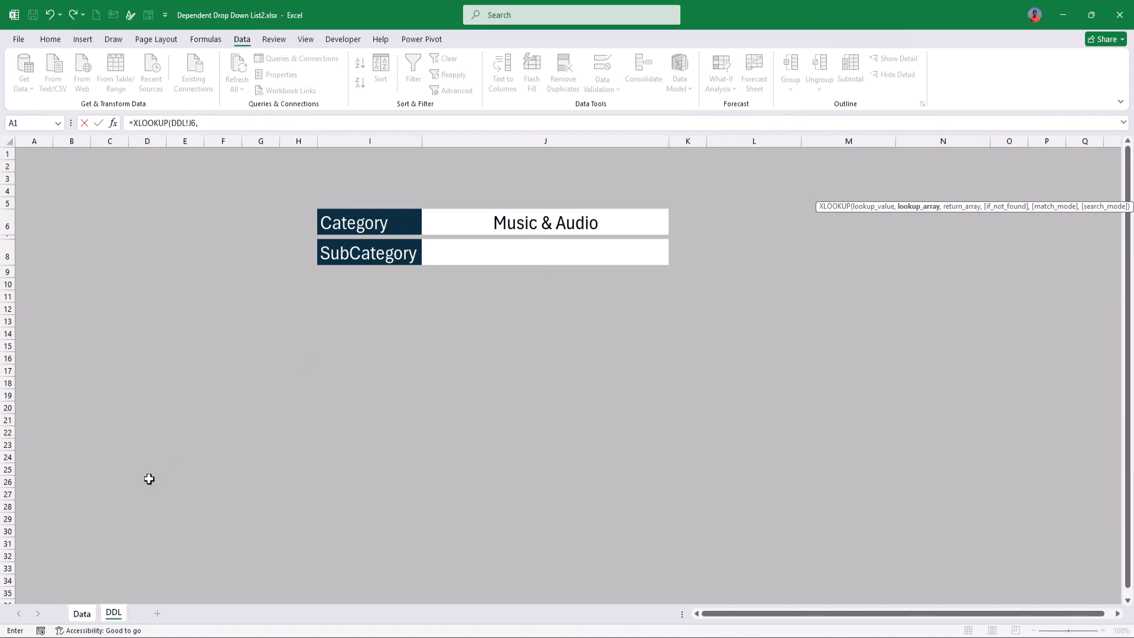
Set the XLOOKUP lookup array to the category header row Data!C4:K4
click(82, 614)
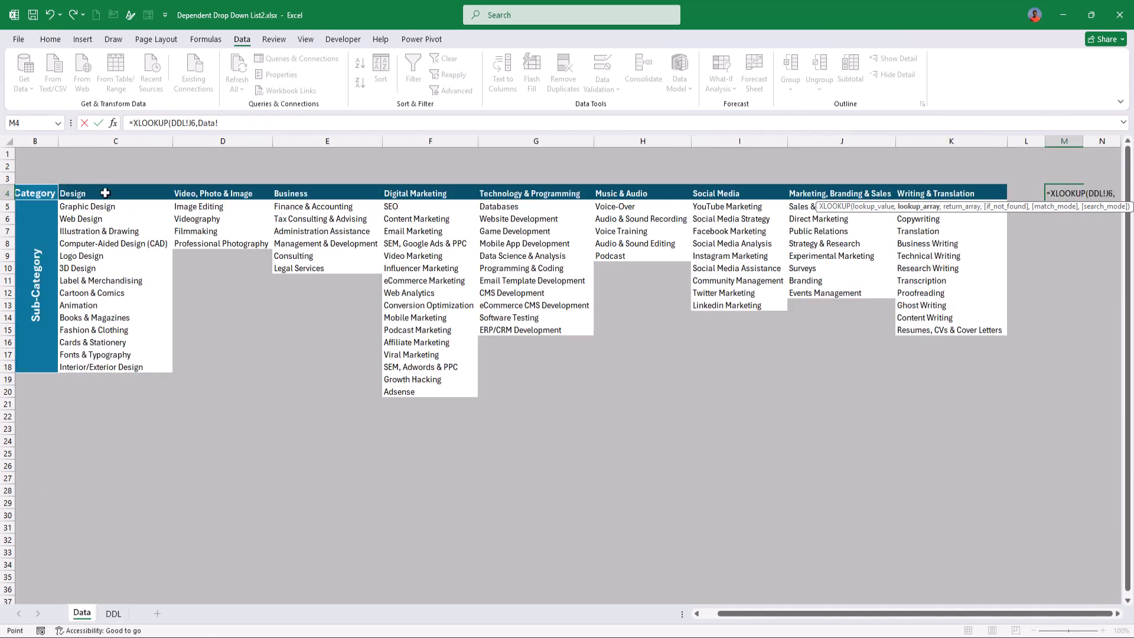
drag(105, 193, 960, 194)
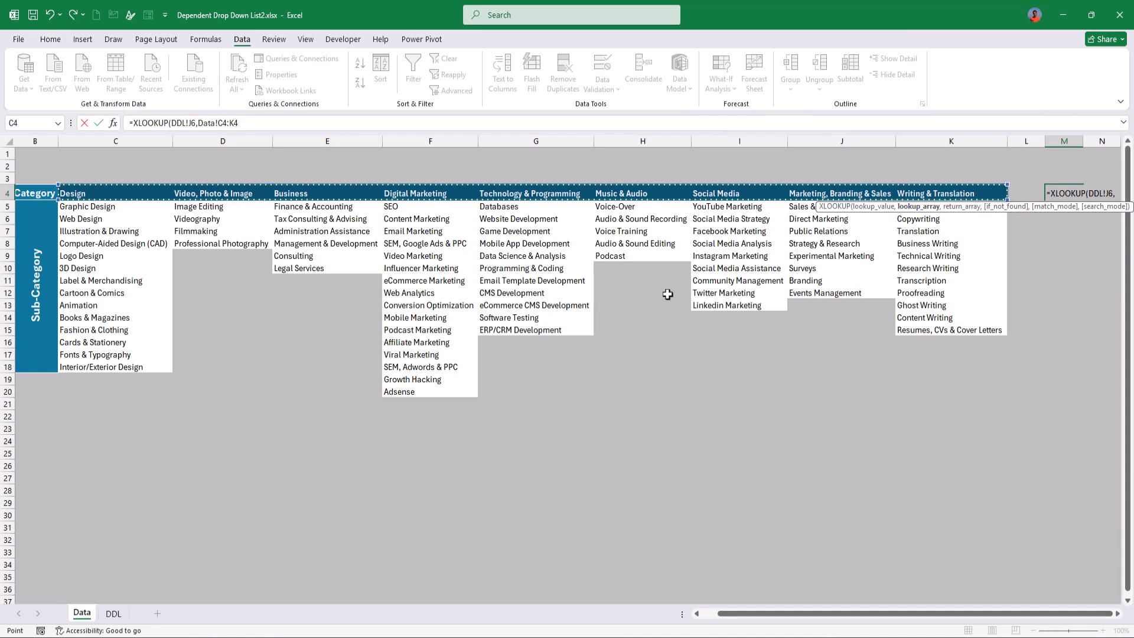
text(,)
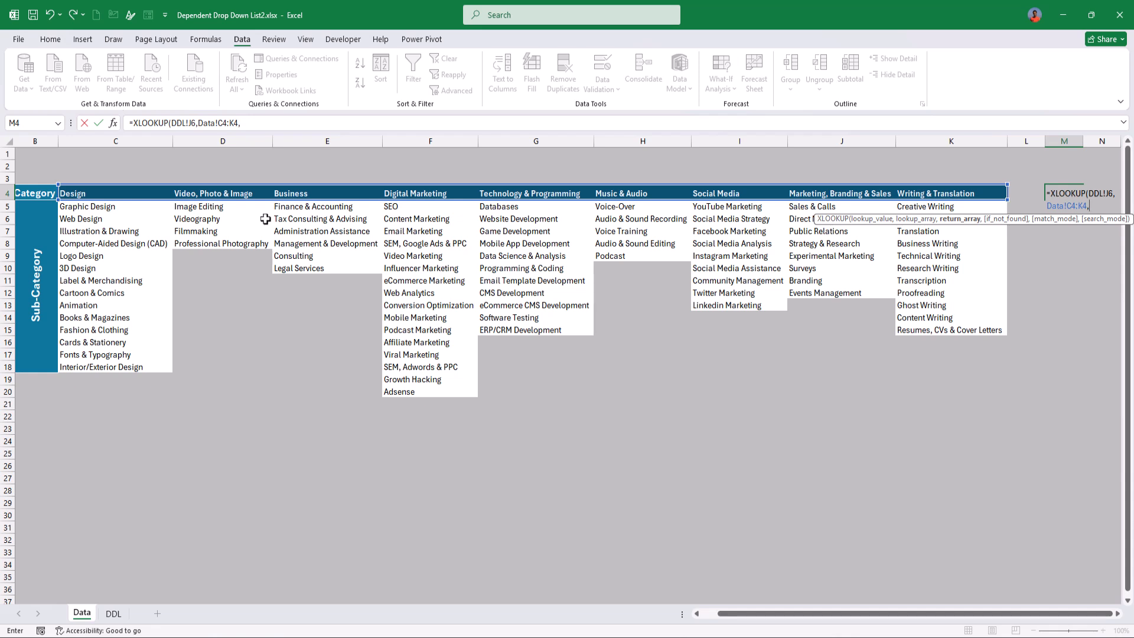
Set the XLOOKUP return array to the subcategory range Data!C5:K28, close the formula and enter it in M4
click(114, 208)
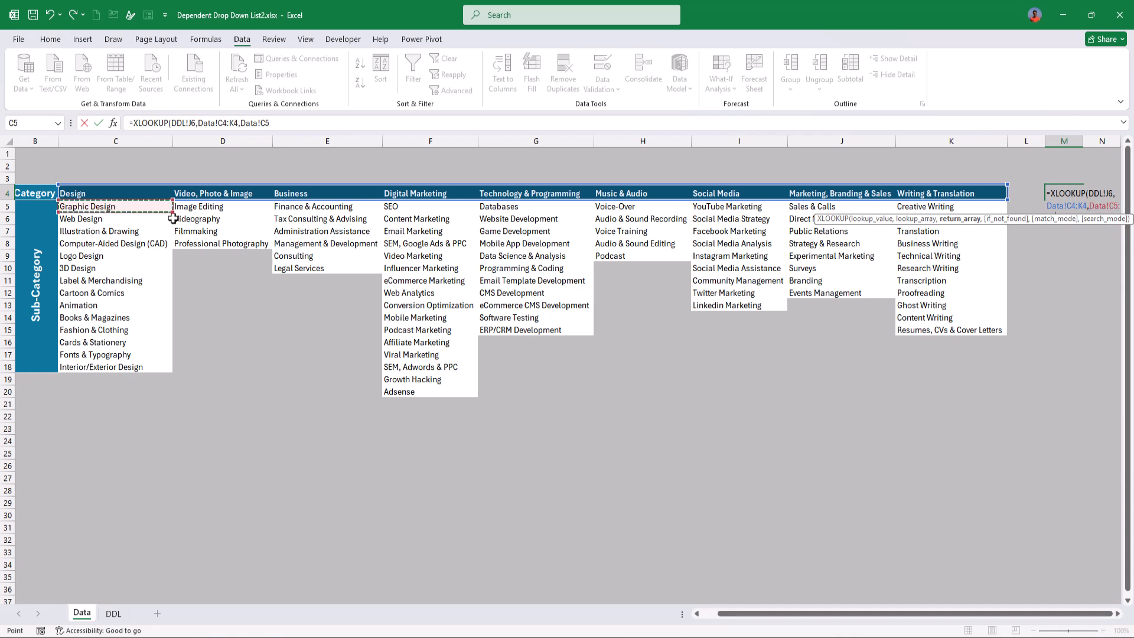
drag(172, 219, 910, 393)
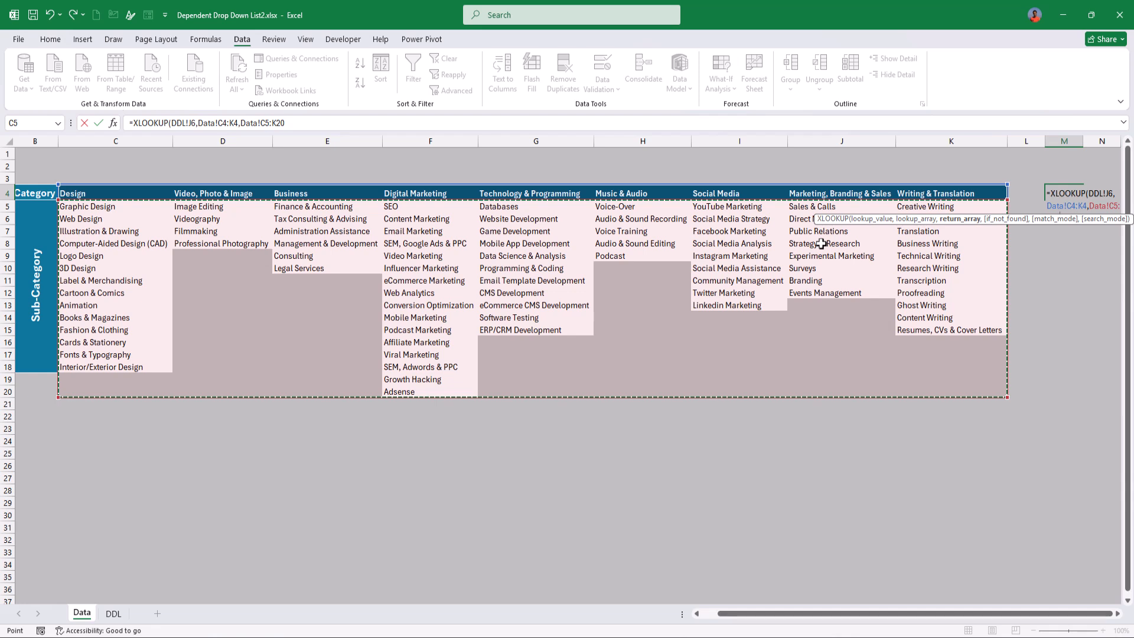
key(shift+Down)
key(shift+Down)
key(shift+Down)
key(shift+Down)
key(shift+Down)
key(shift+Down)
key(shift+Down)
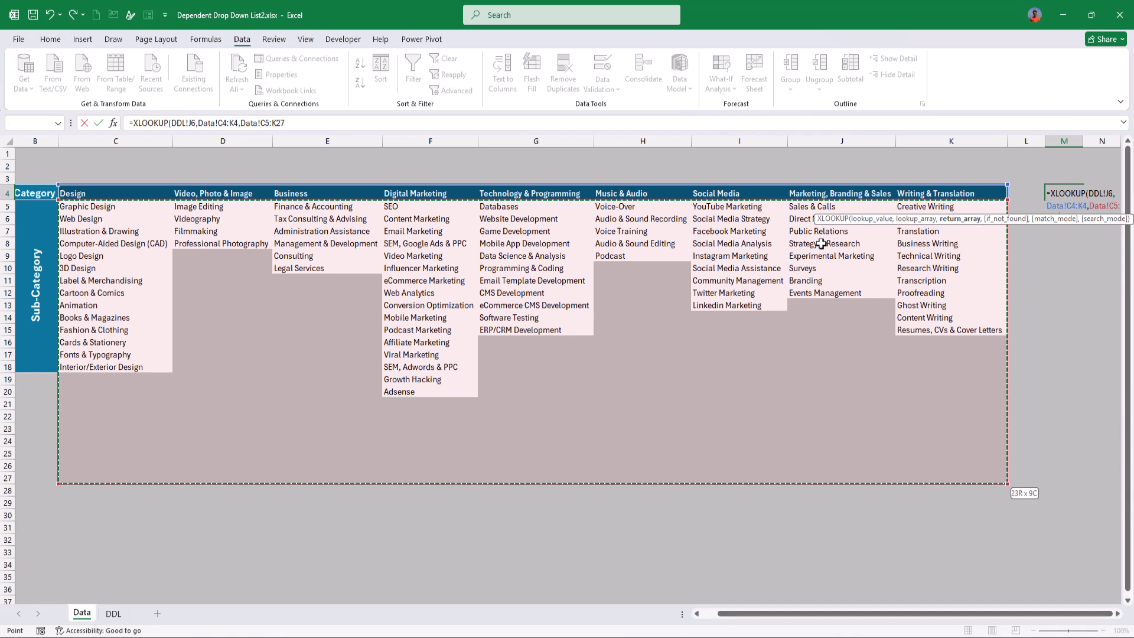
key(shift+Down)
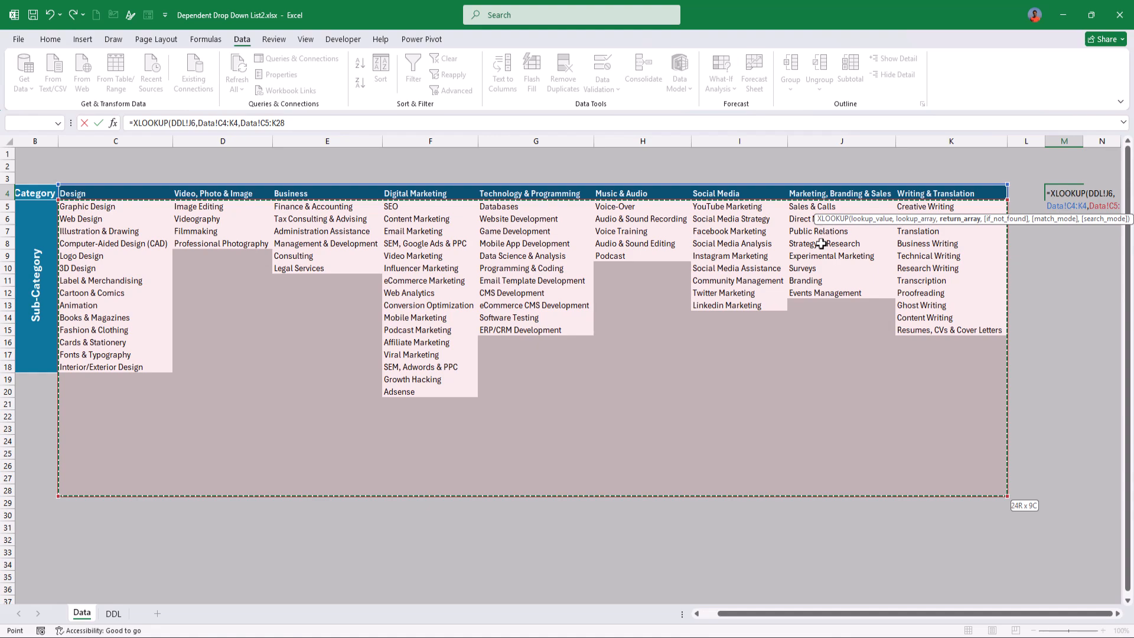
text())
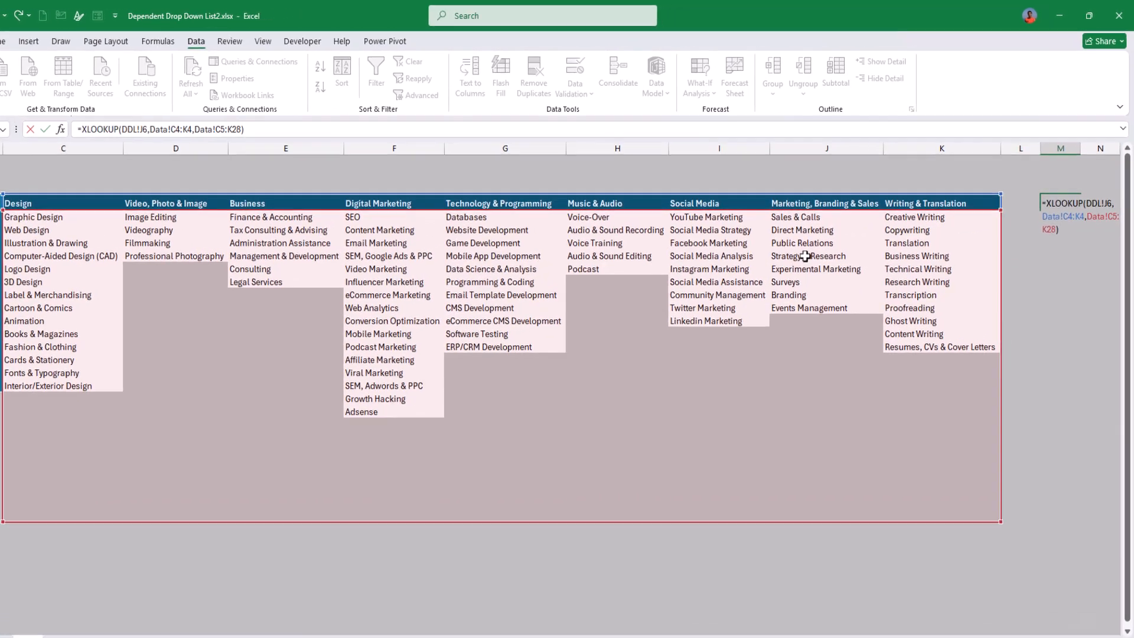
key(Return)
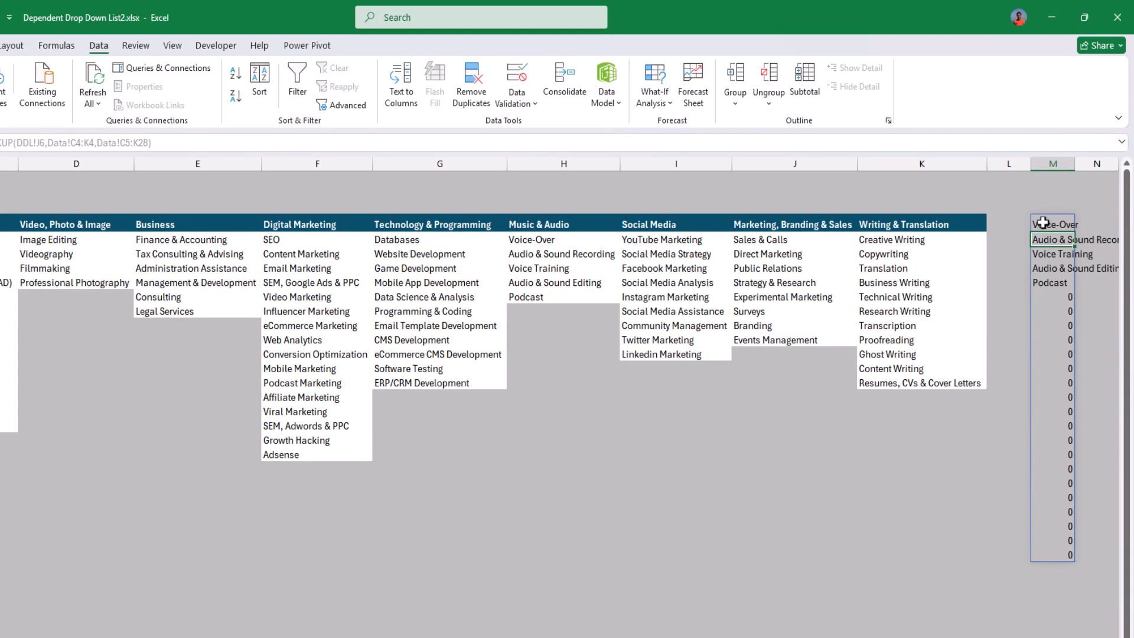
Compare the spilled list in column M with the category chosen on the DDL sheet and the Music & Audio subcategories in H5:H9
click(4, 635)
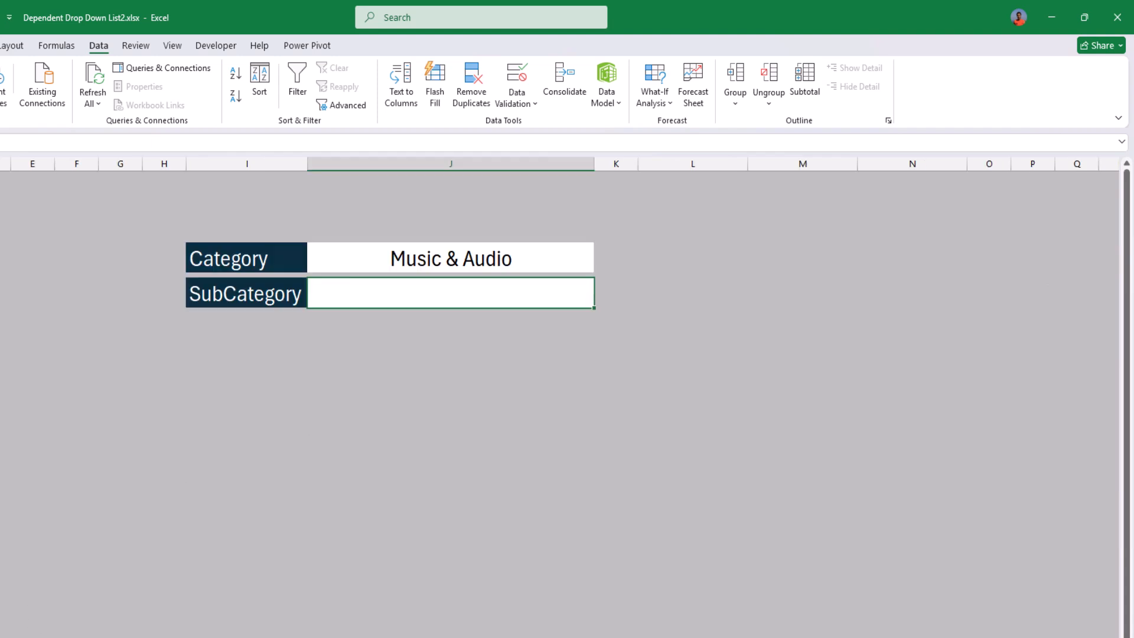
click(24, 635)
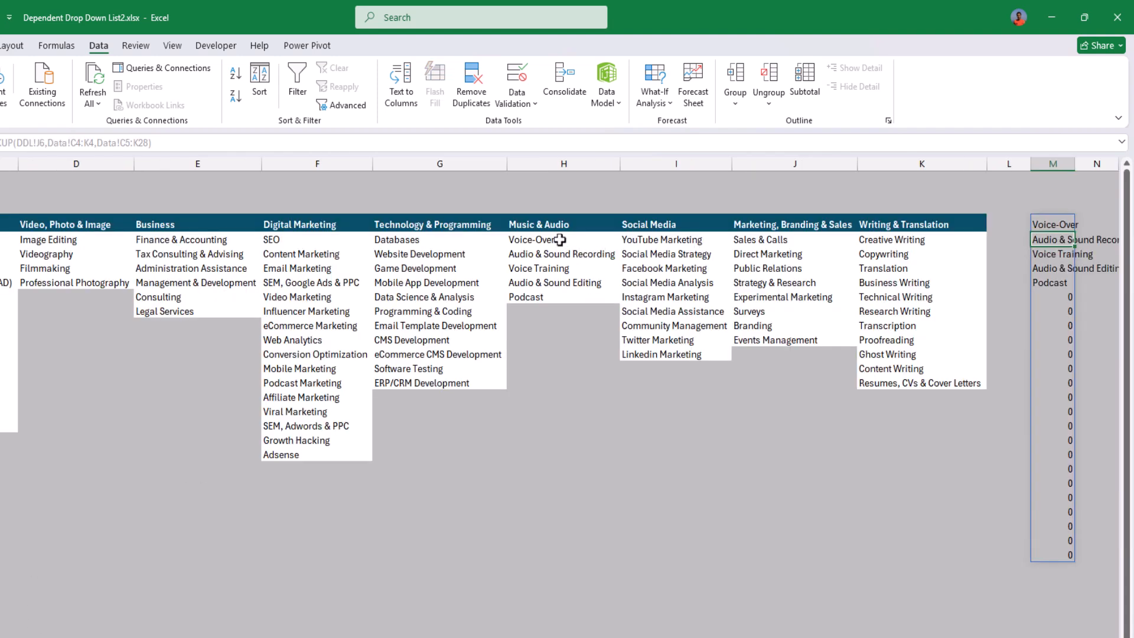
drag(560, 239, 557, 299)
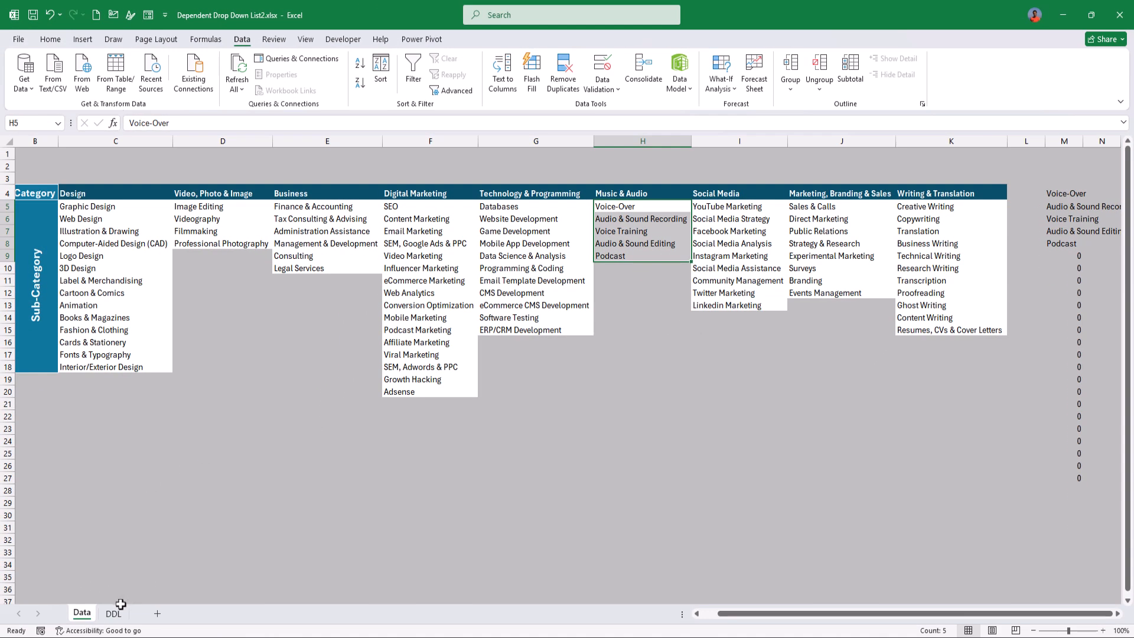
Start a data validation rule of type List for the SubCategory cell J8 on the DDL sheet
click(113, 614)
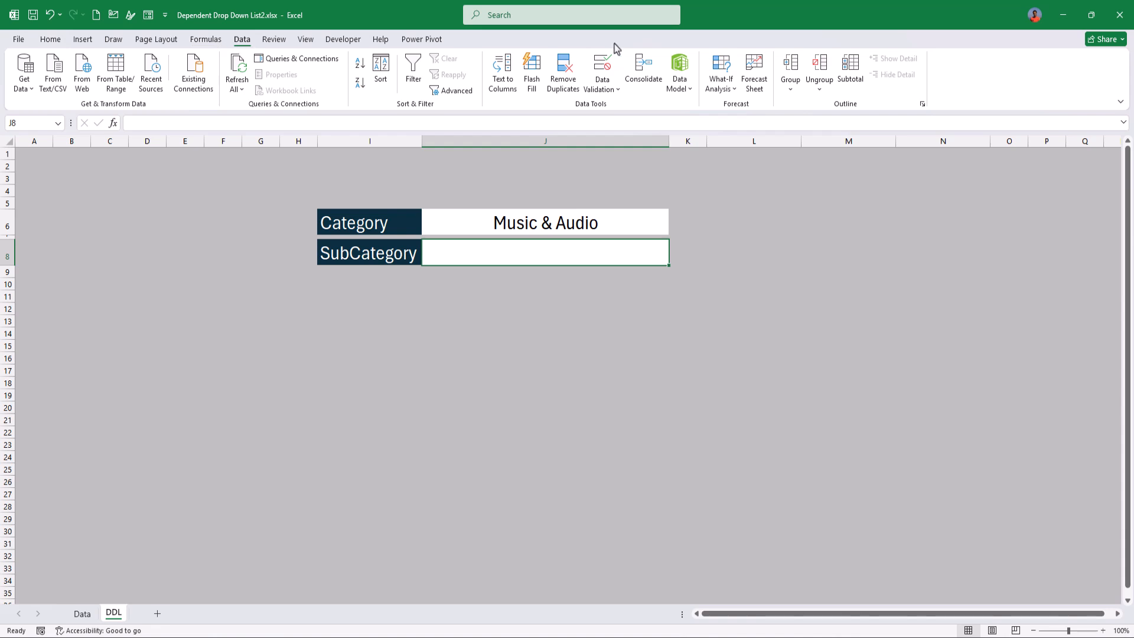
click(602, 65)
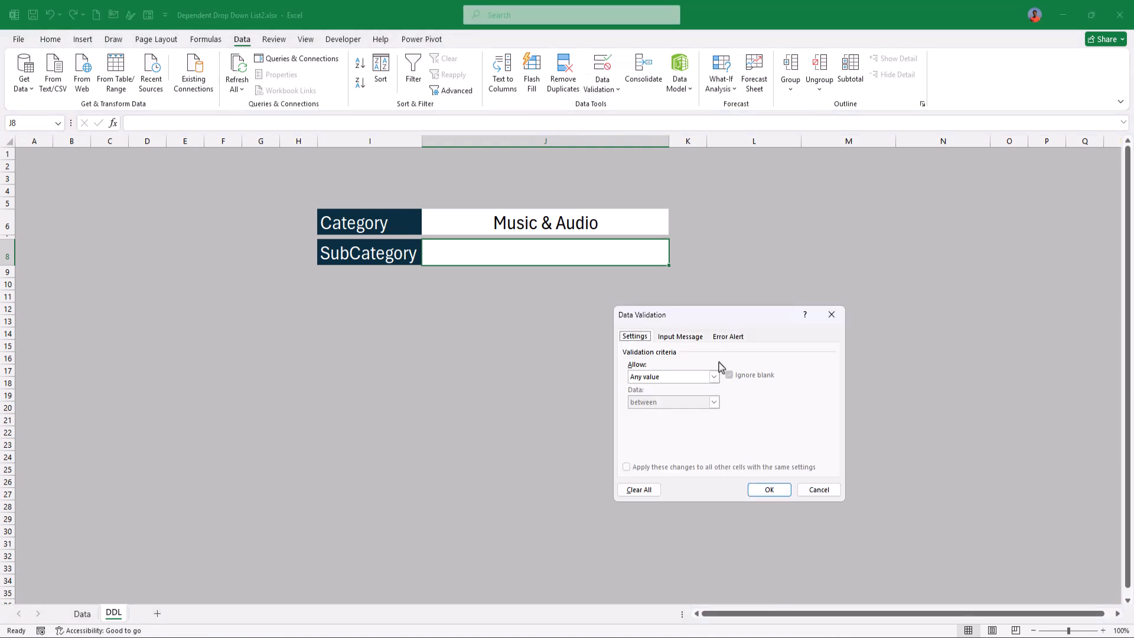
click(665, 379)
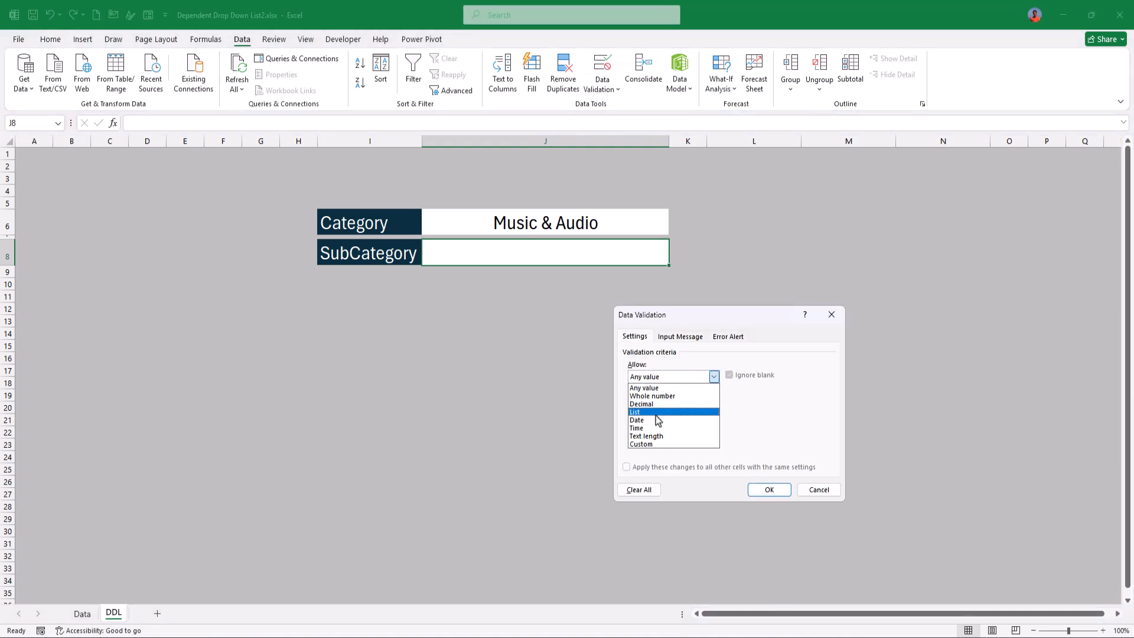
click(655, 413)
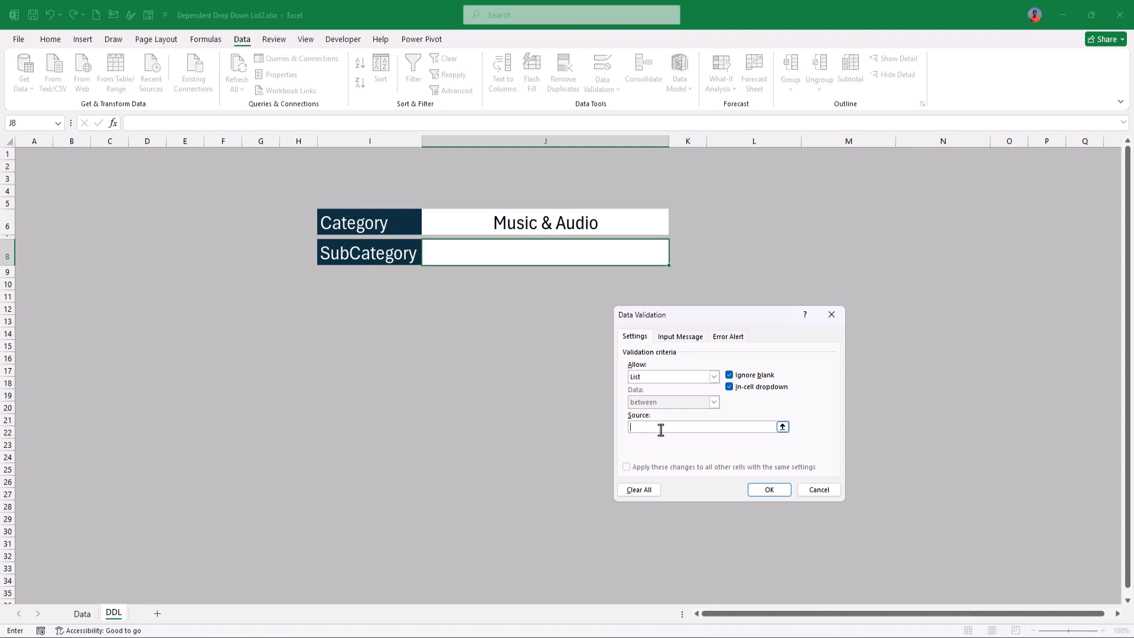
Set the validation list source to the spilled XLOOKUP range =Data!$M$4# and apply the rule
text(=)
click(84, 619)
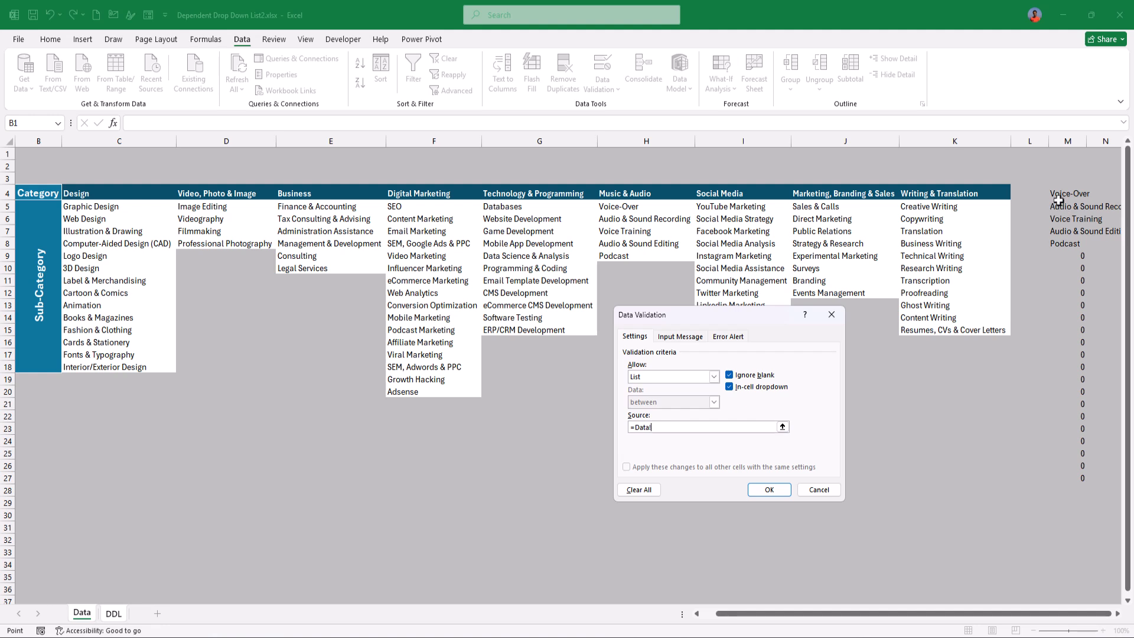
drag(1063, 195, 1052, 308)
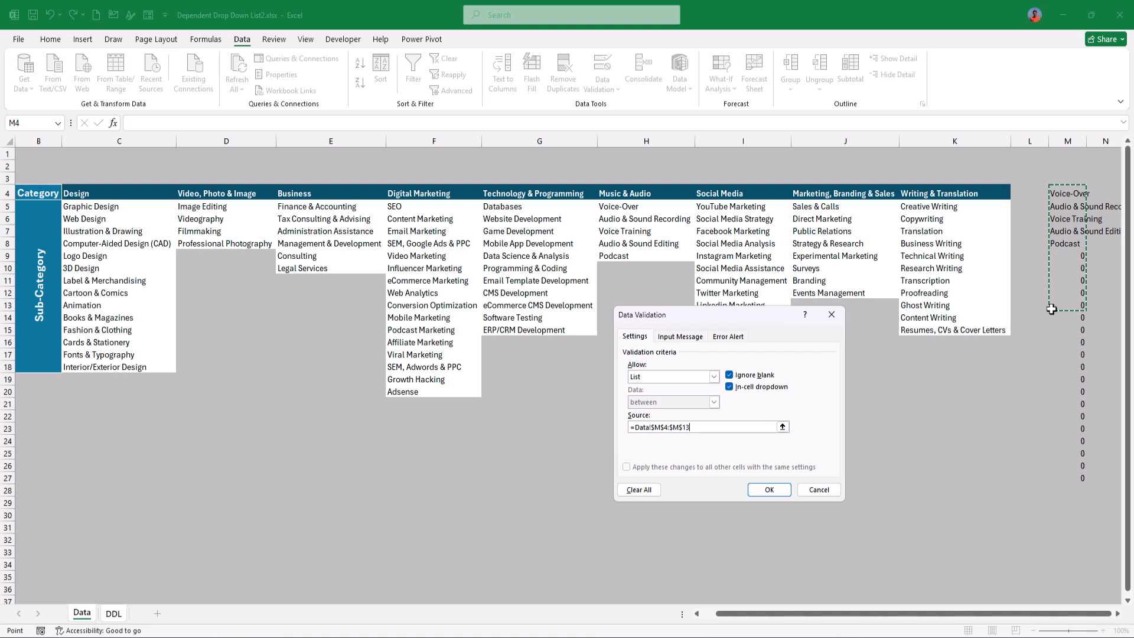
click(1057, 194)
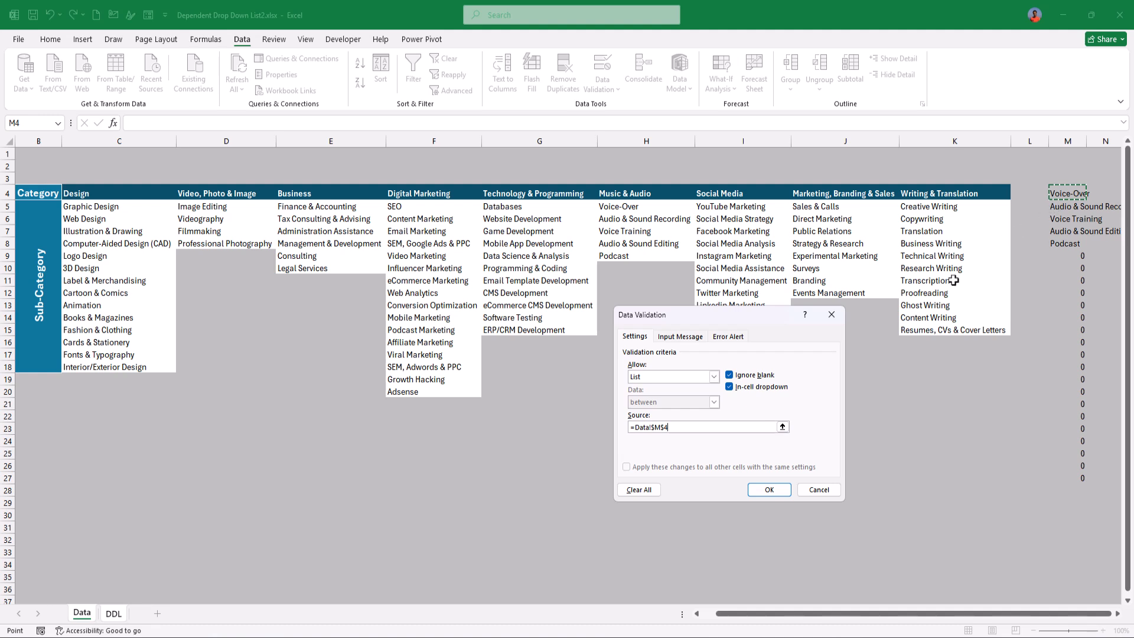
text(#)
key(Return)
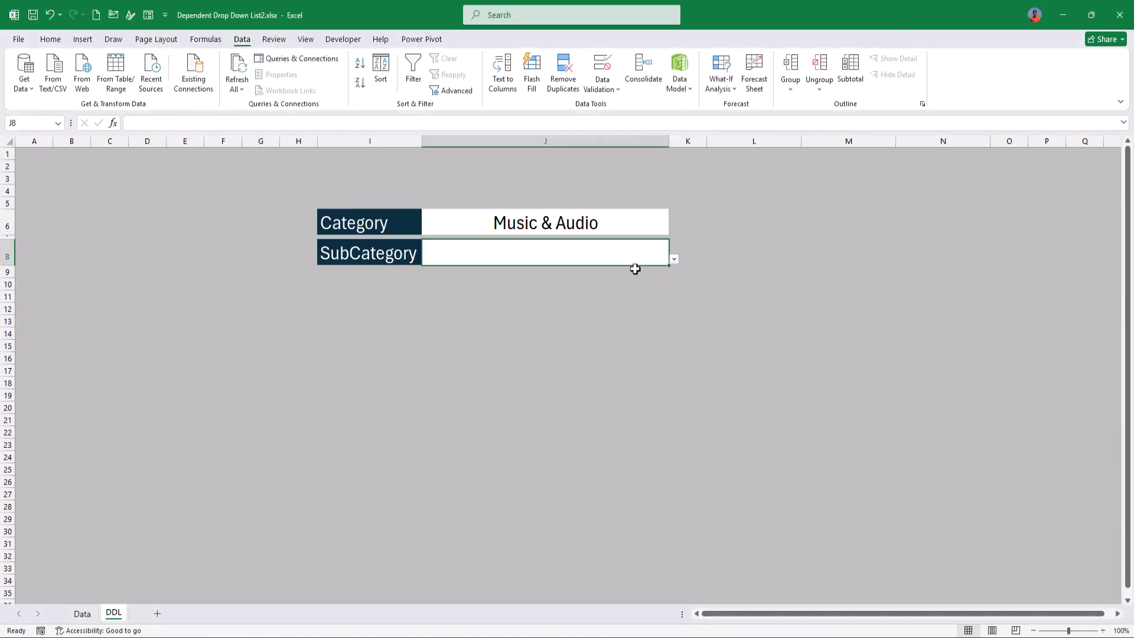
Check the options in the SubCategory drop-down and examine cells M9:M25 of the spilled list on the Data sheet
click(674, 260)
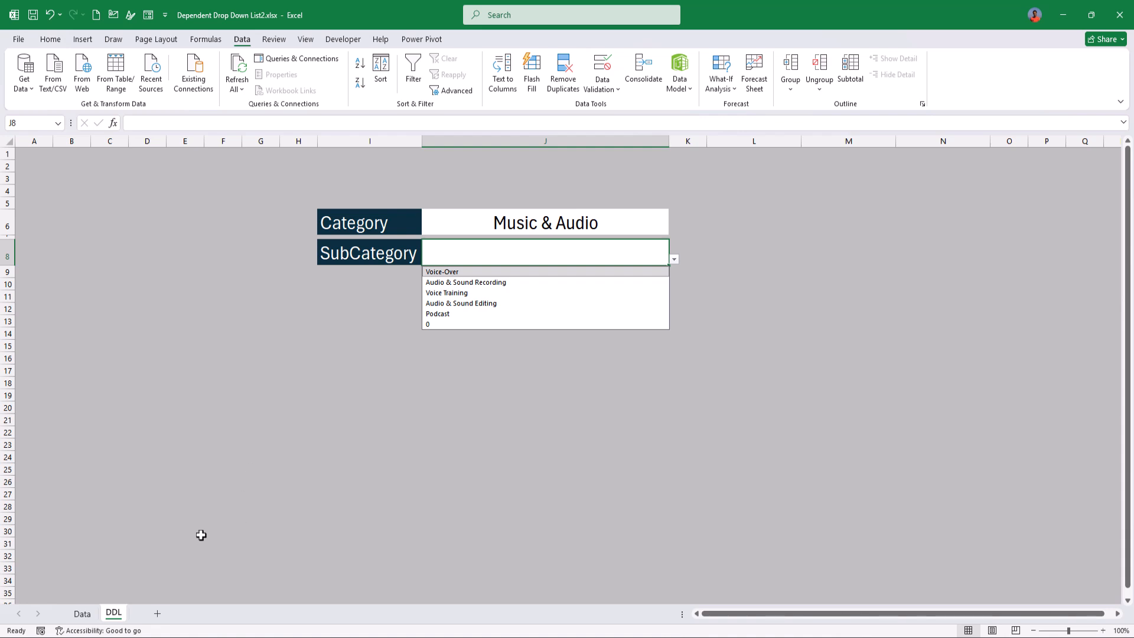
click(75, 616)
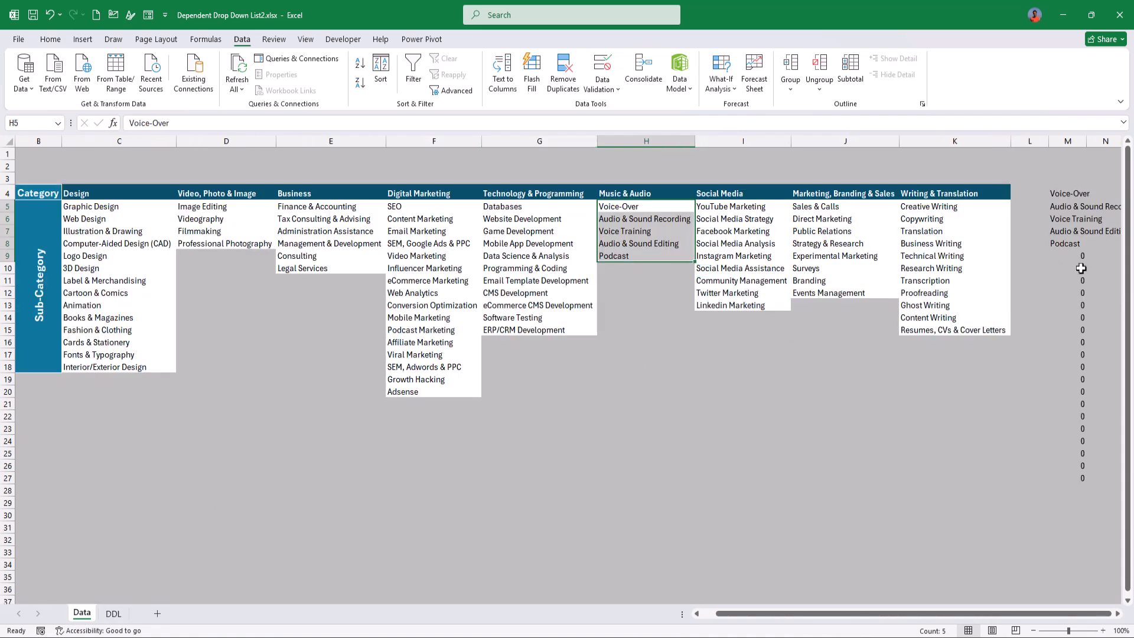
drag(1081, 254, 1075, 453)
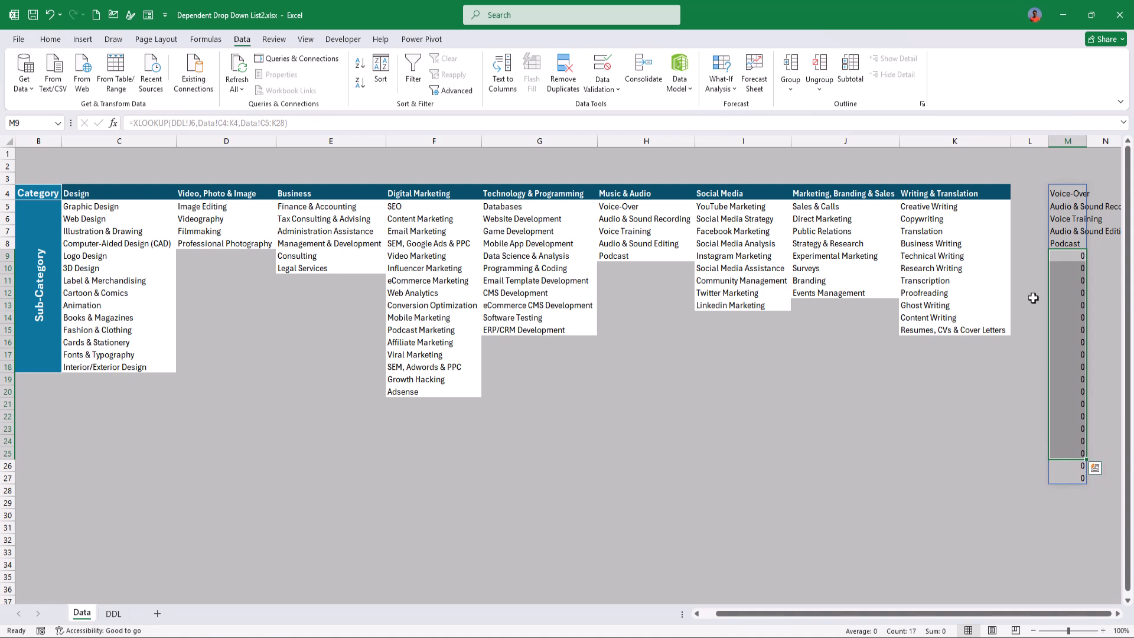
click(1066, 267)
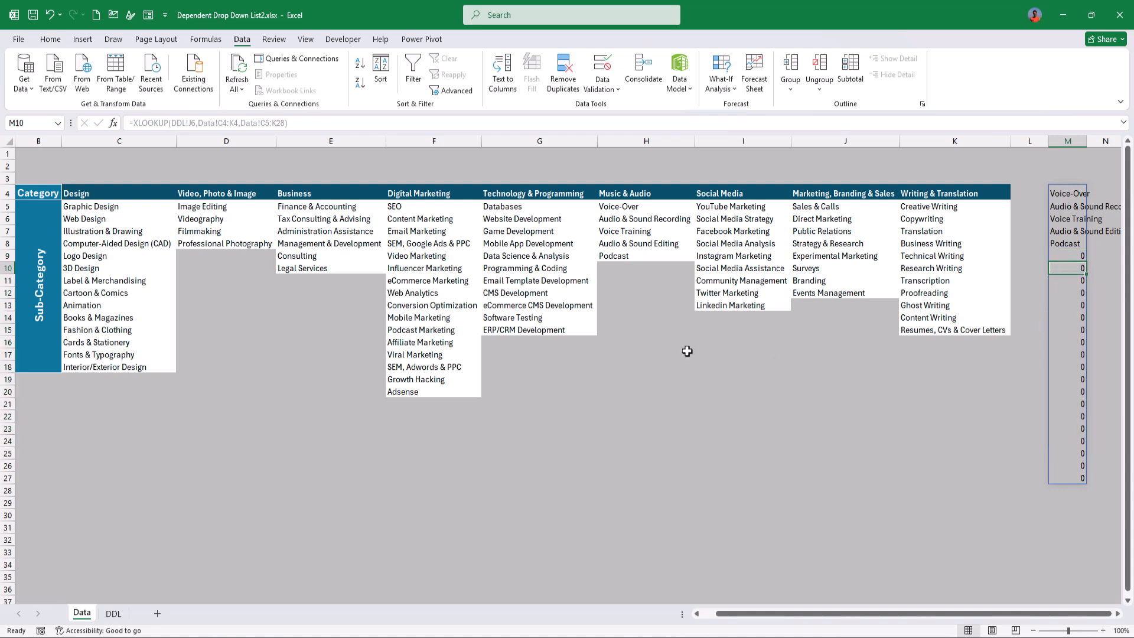
Change the category in J6 on the DDL sheet to Business
click(114, 614)
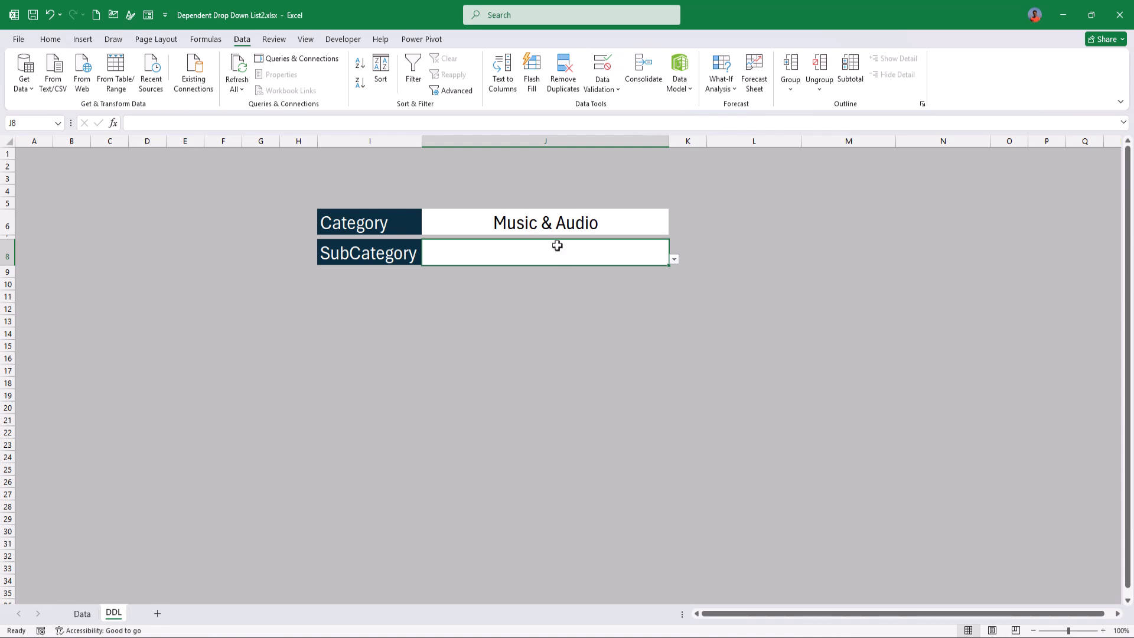
click(563, 225)
click(674, 229)
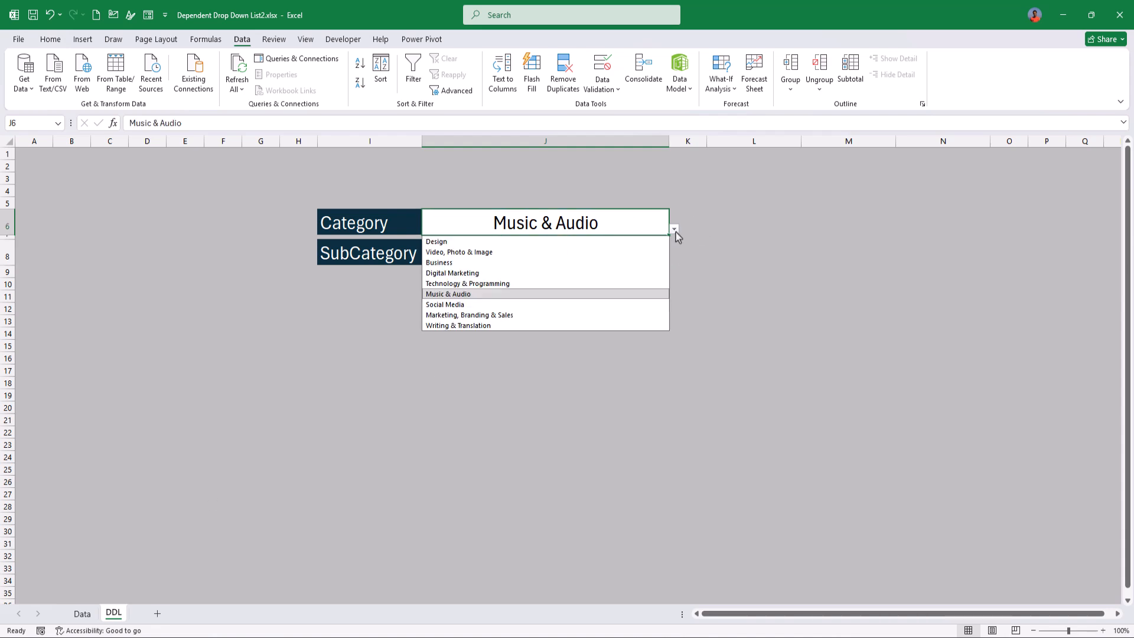
click(544, 263)
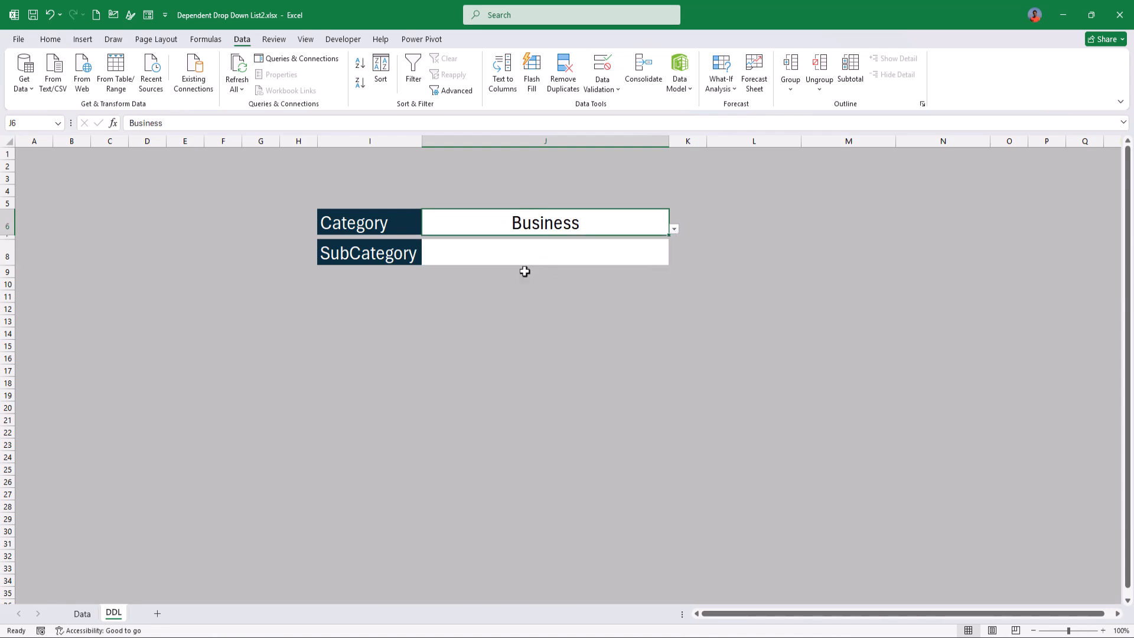
Check the spilled range M4:M10 on the Data sheet and the SubCategory drop-down options in J8 for the Business category
click(82, 614)
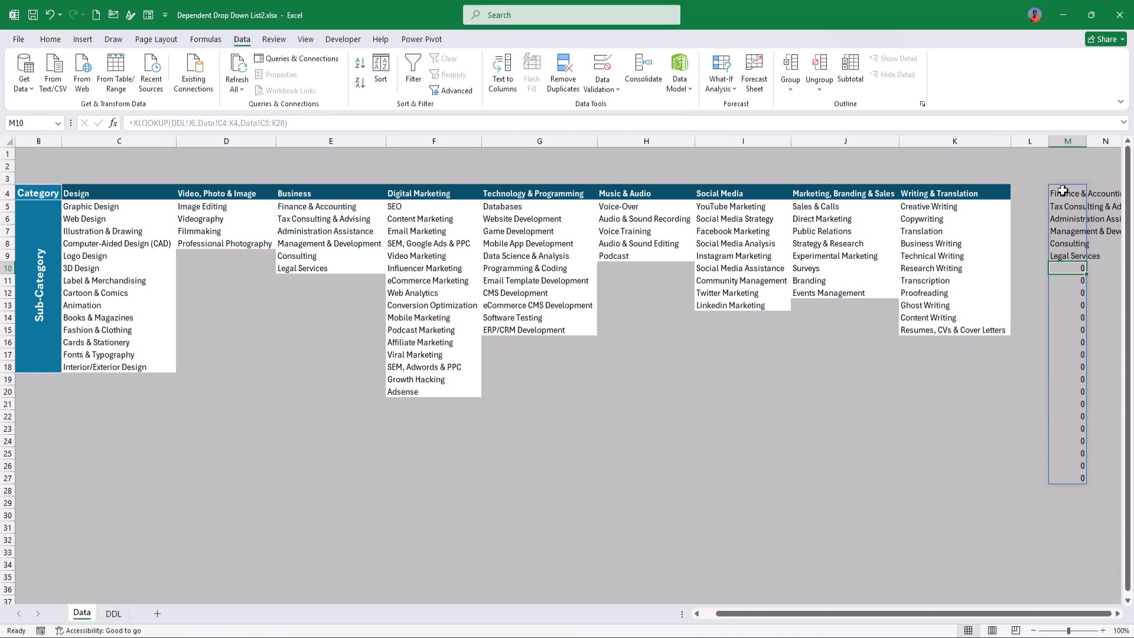
drag(1063, 190, 1057, 270)
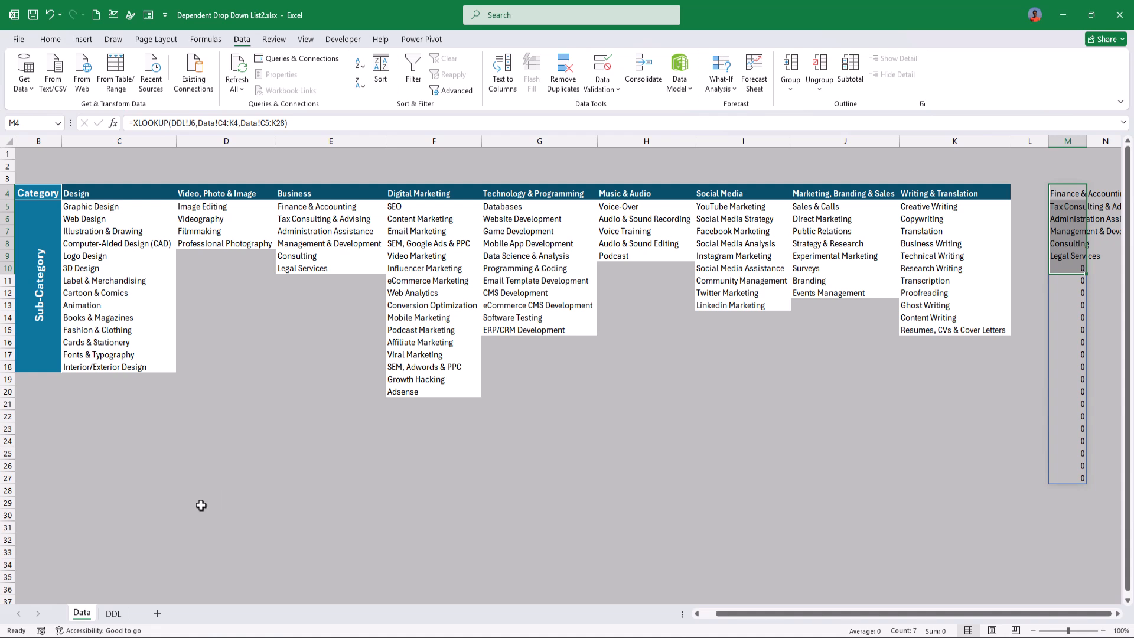
click(114, 614)
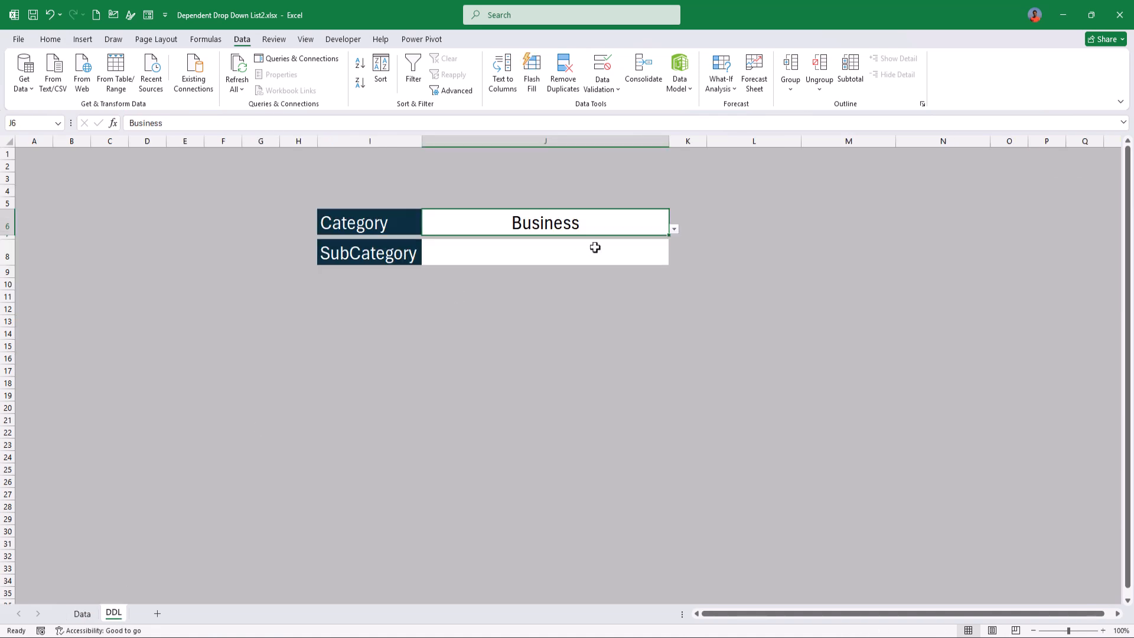
click(658, 253)
click(674, 258)
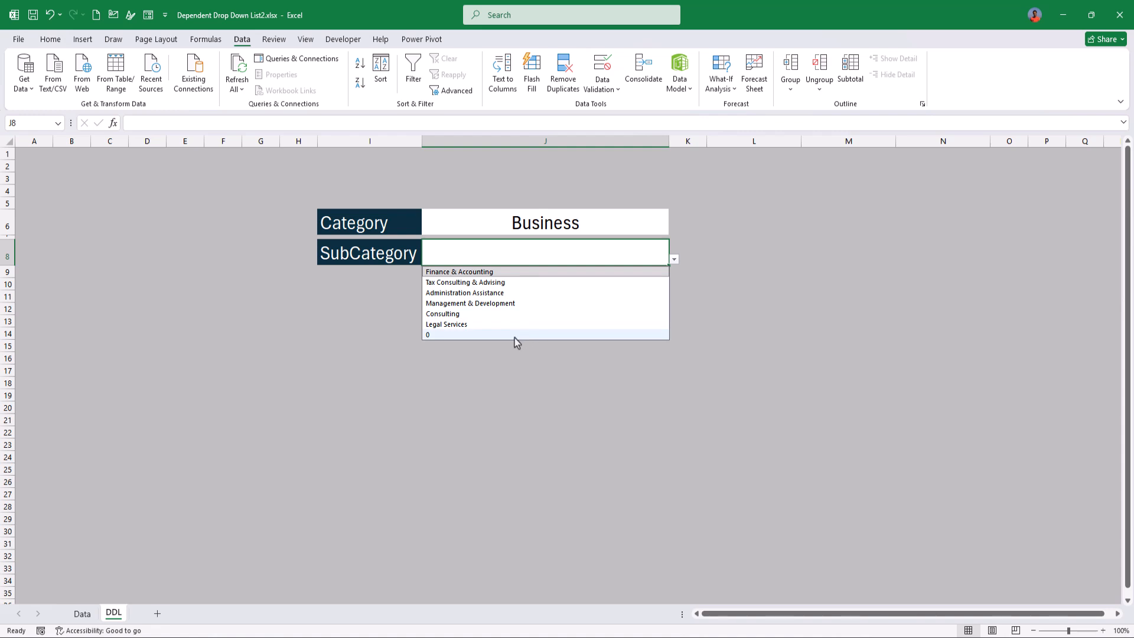
Edit the formula in M4 of the Data sheet to nest the XLOOKUP as the array argument of a UNIQUE function
click(82, 614)
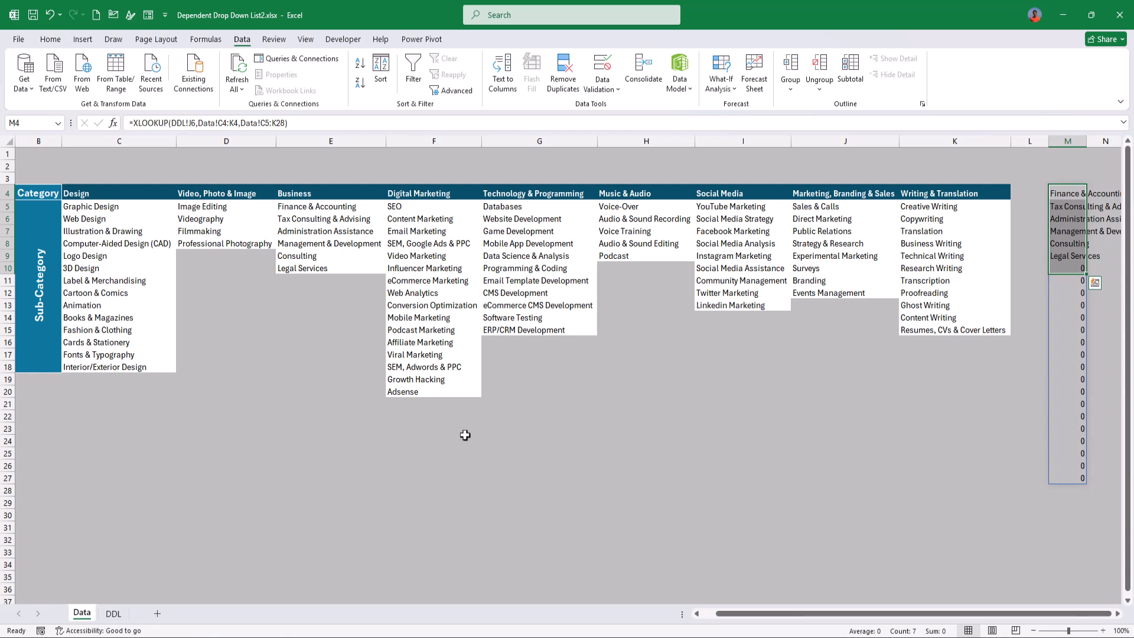
click(1057, 193)
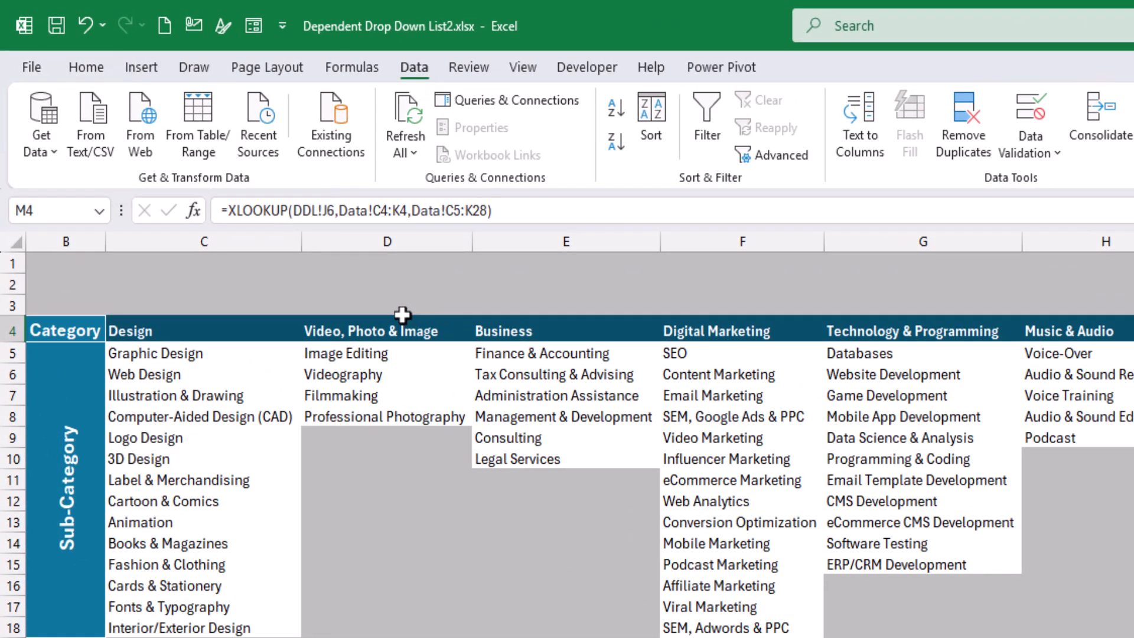
click(228, 211)
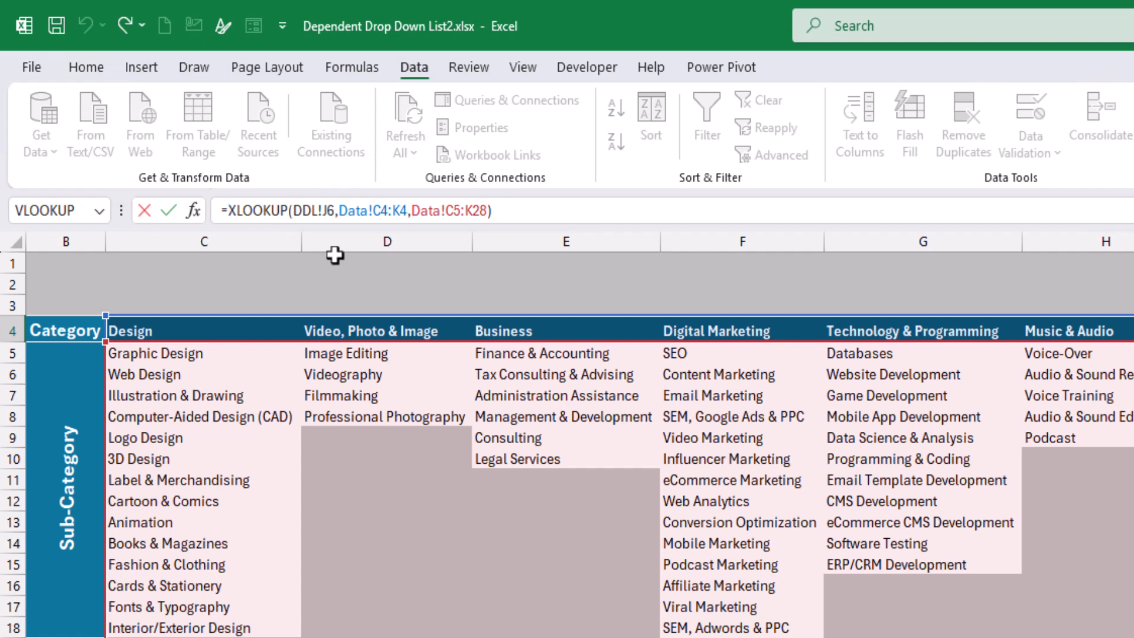
text(un)
key(Down)
key(Down)
key(Tab)
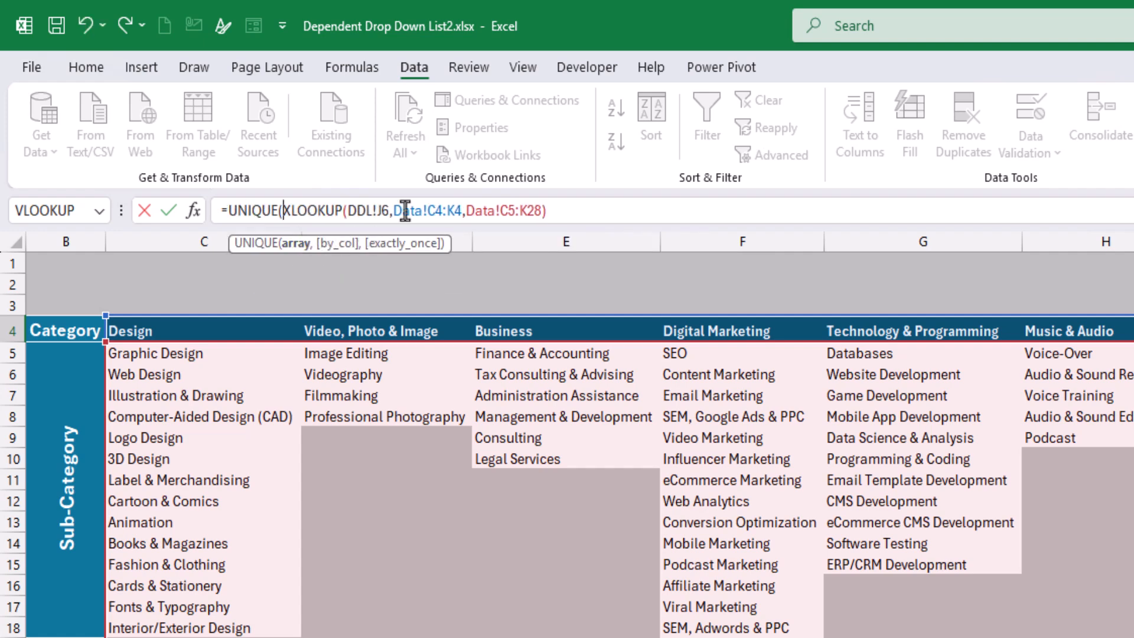
Complete the UNIQUE formula in M4 by skipping the by_col argument and setting exactly_once to TRUE
click(574, 210)
text(,)
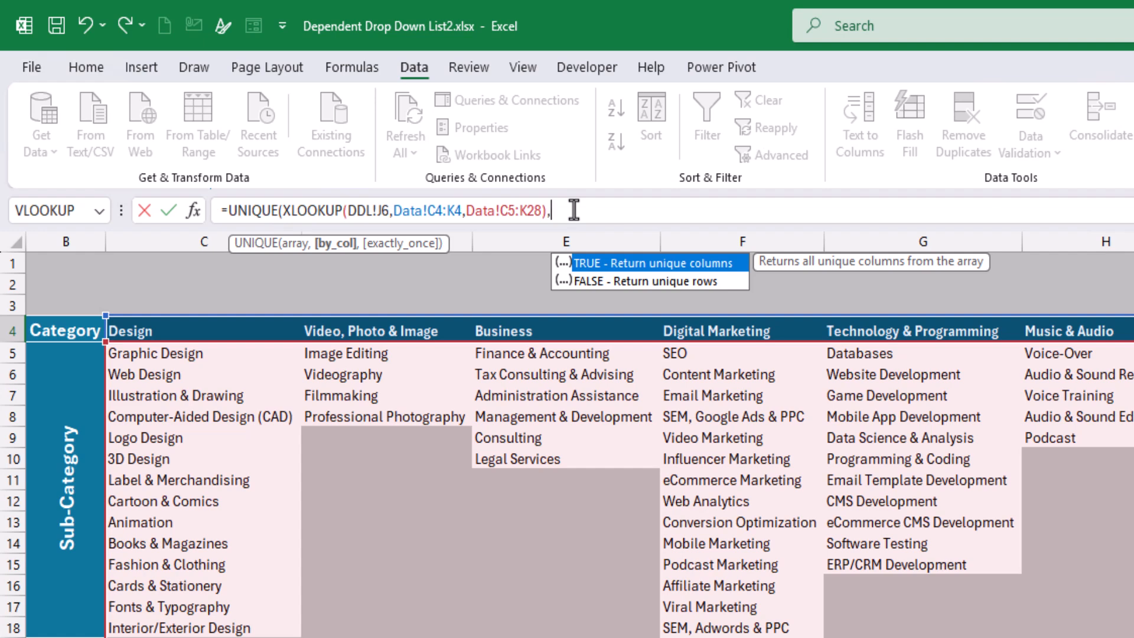
text(,)
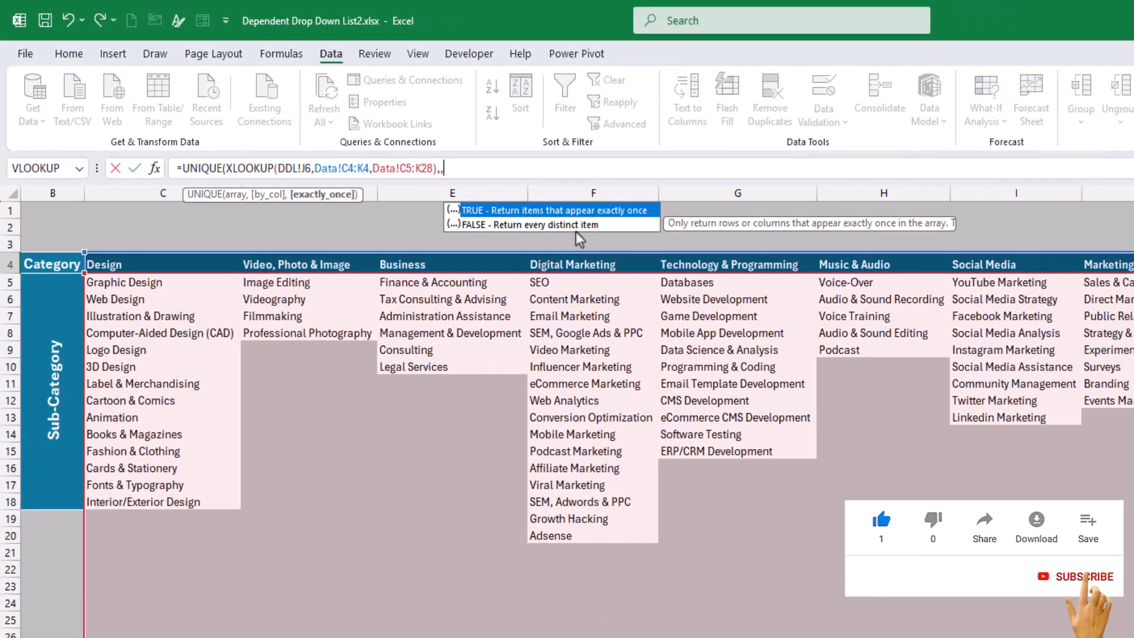
key(Down)
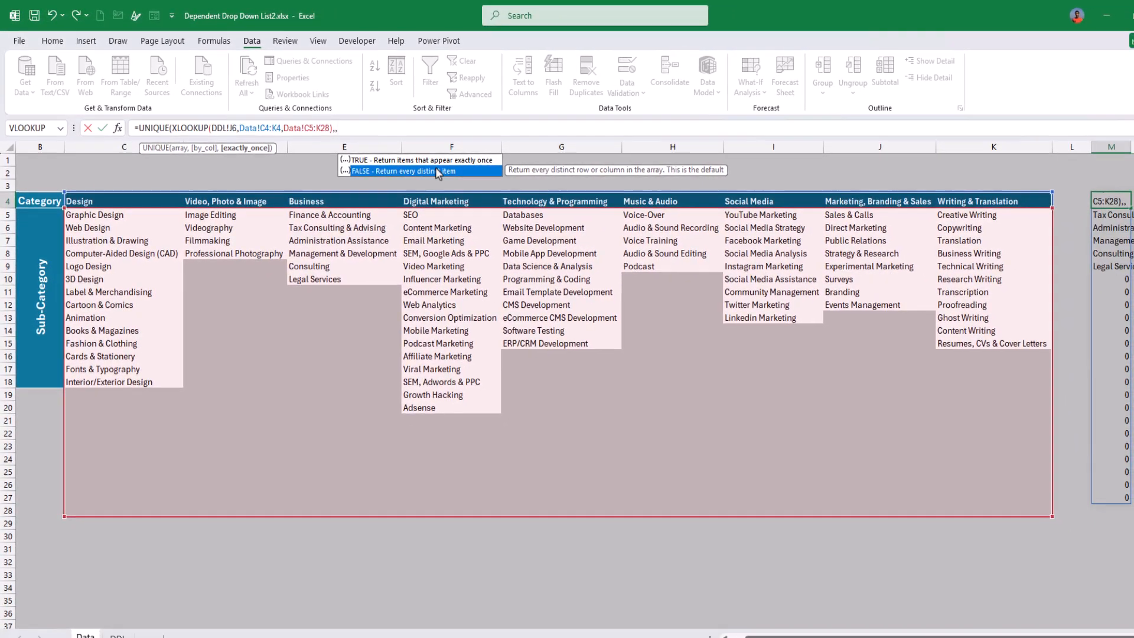
double_click(406, 161)
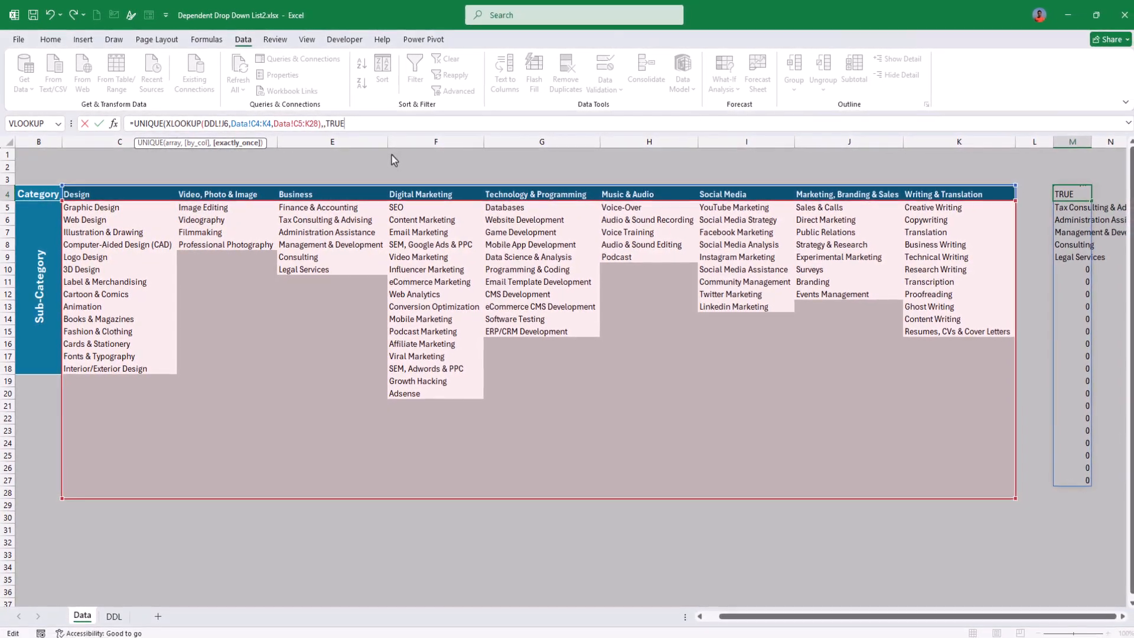
text())
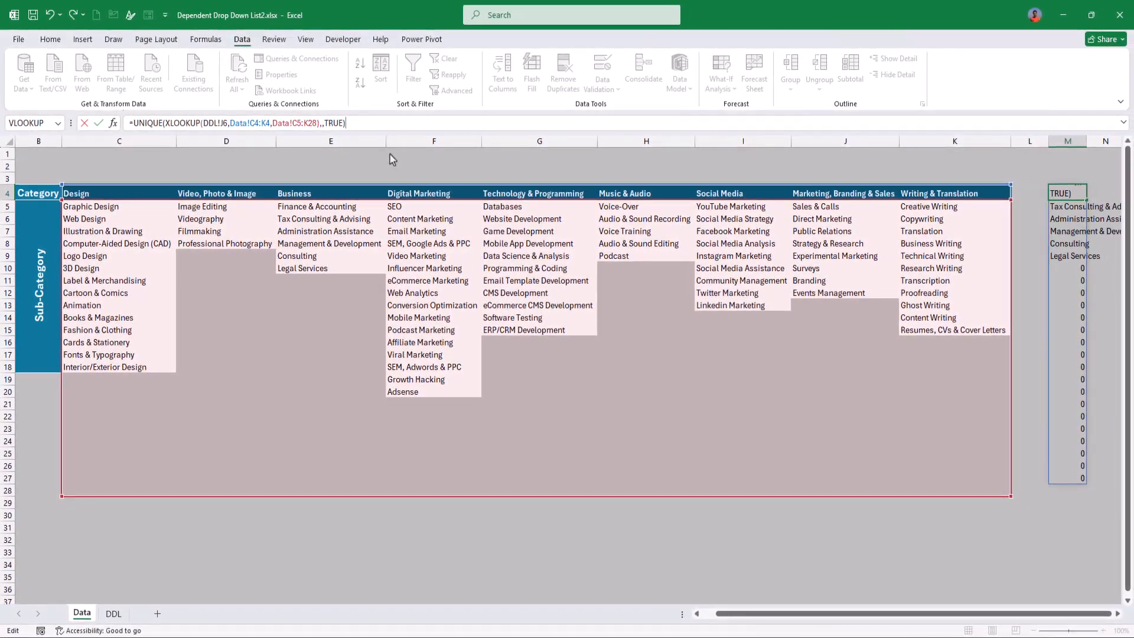
key(Return)
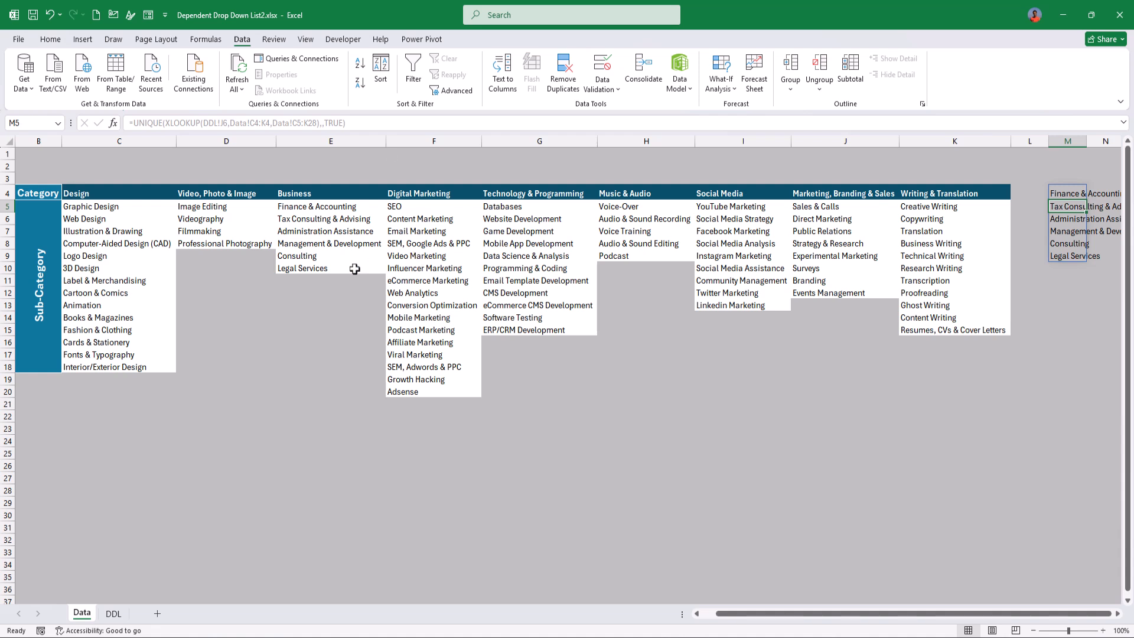
Change the category in J6 on the DDL sheet to Social Media and check the spilled list in column M of the Data sheet
click(114, 614)
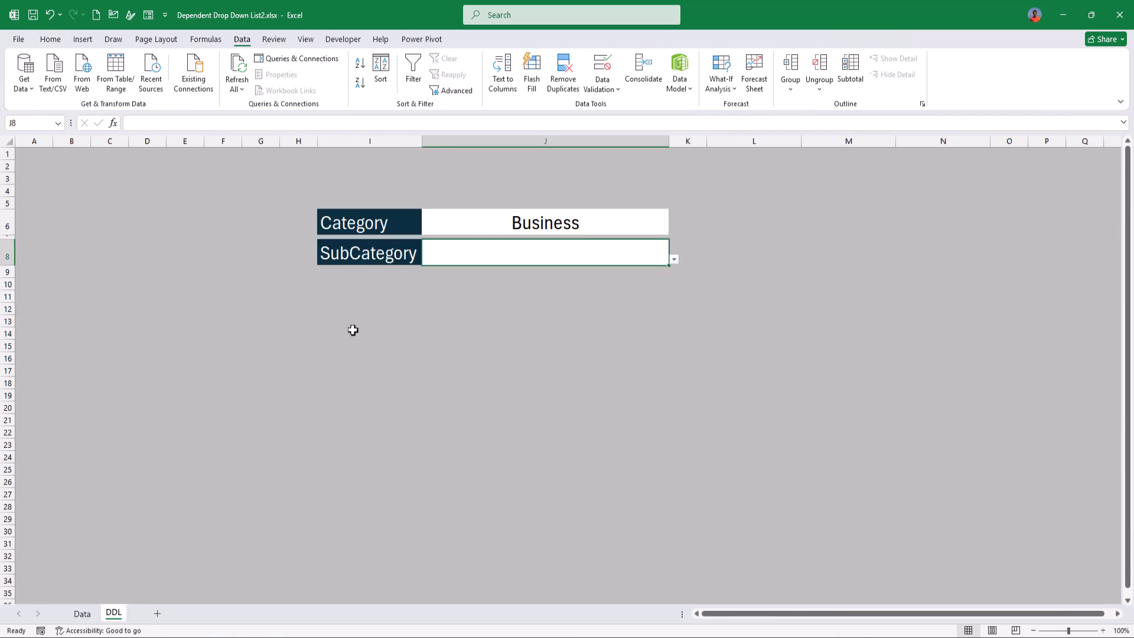
click(628, 224)
click(673, 229)
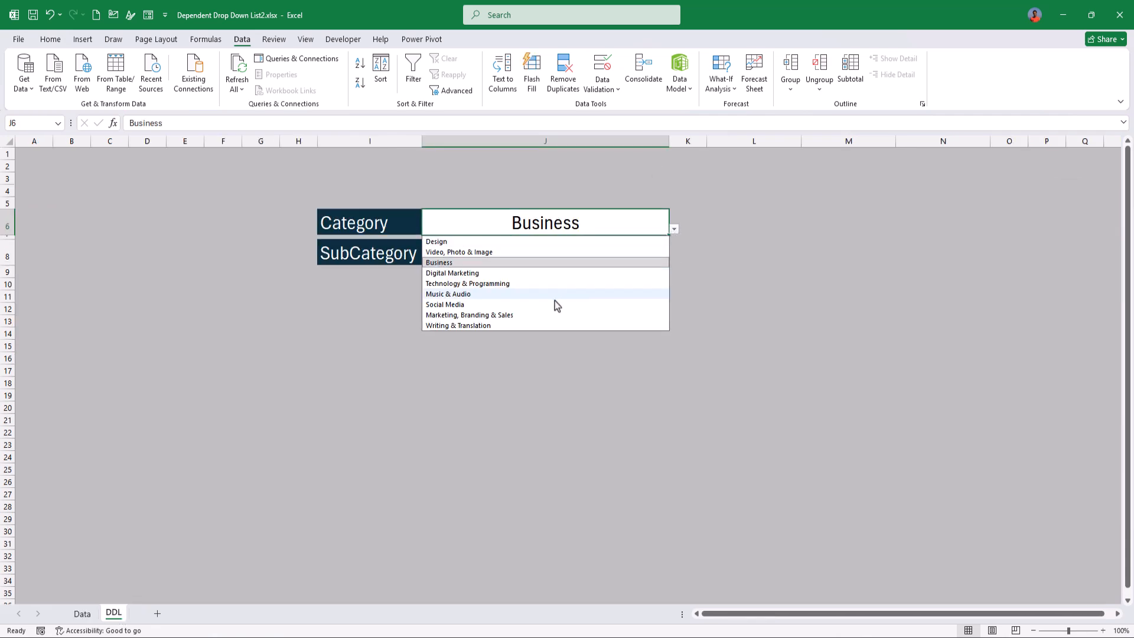
click(543, 305)
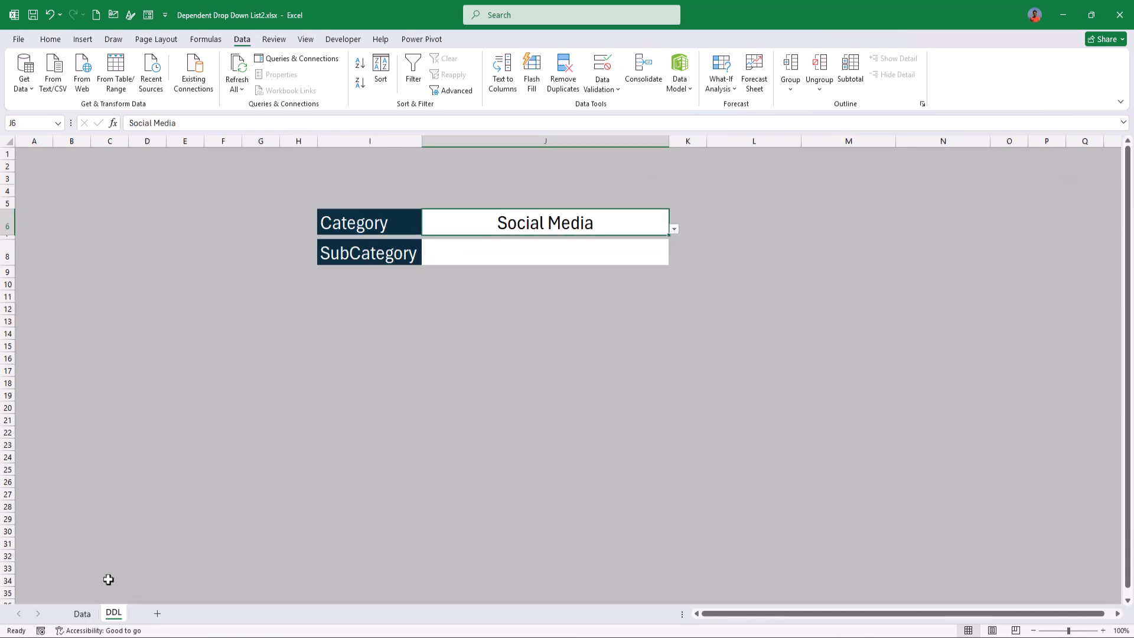
click(82, 614)
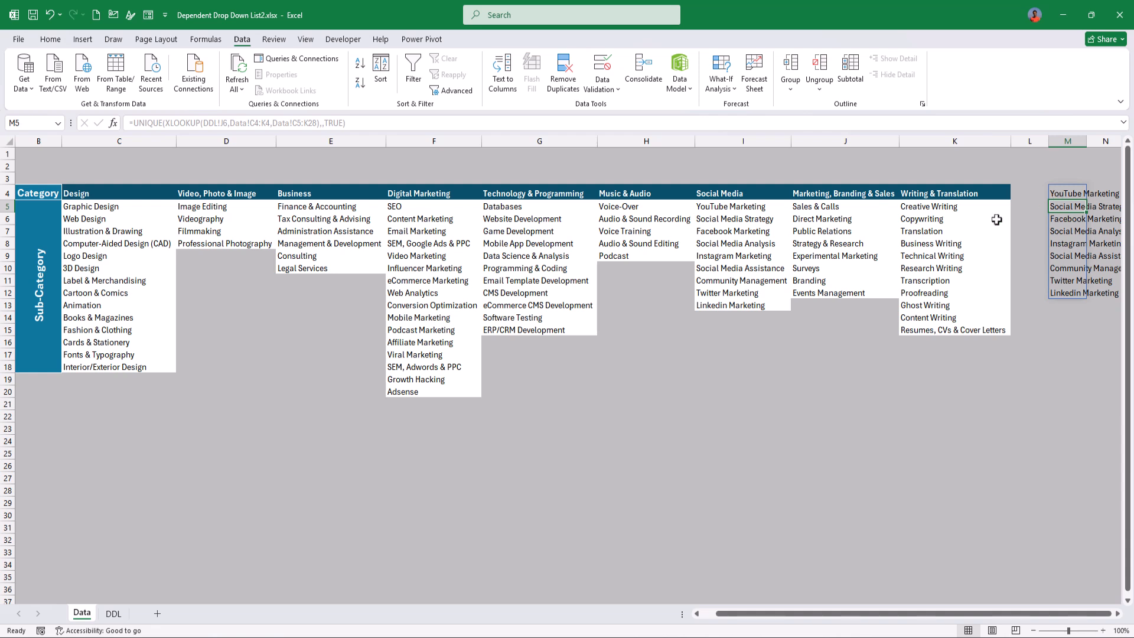
Choose Instagram Marketing as the SubCategory in J8 on the DDL sheet
click(112, 615)
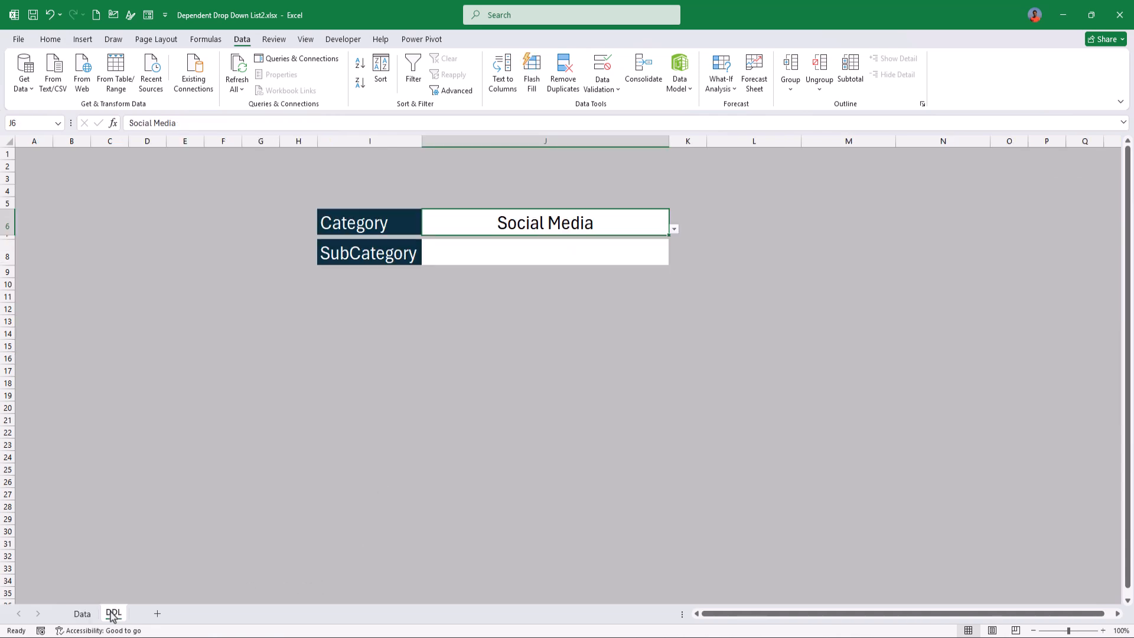
click(642, 253)
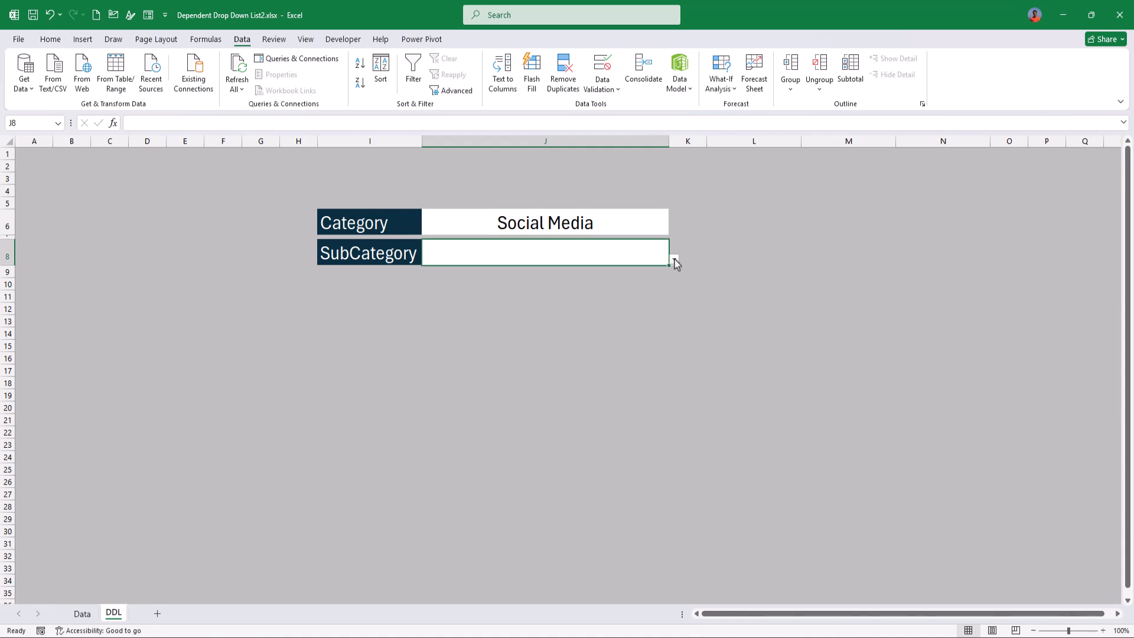
click(674, 261)
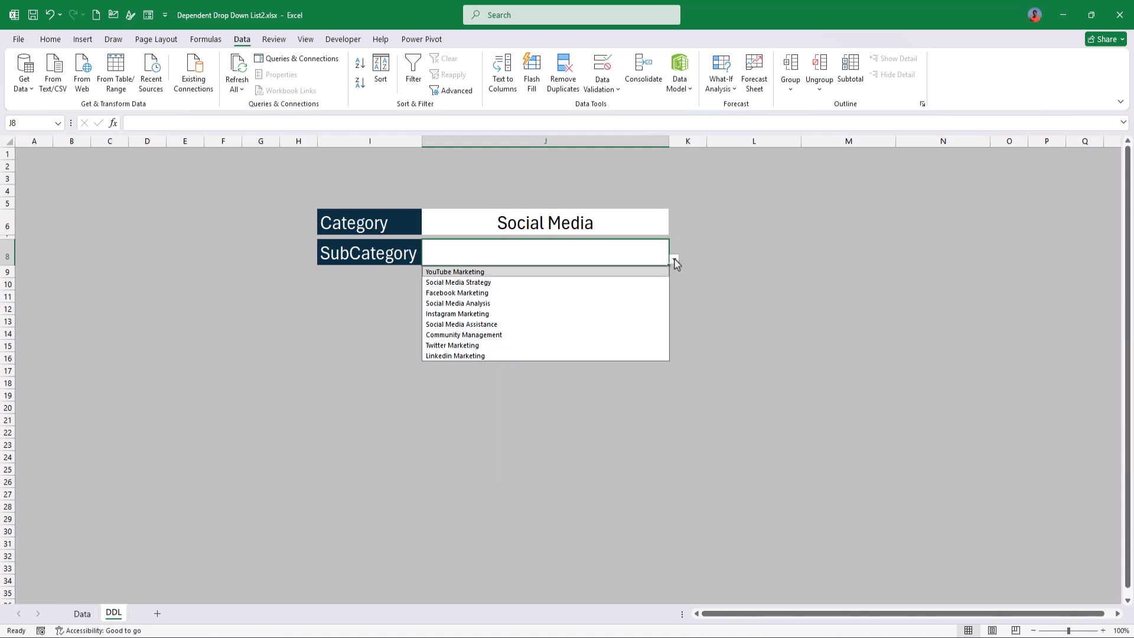
click(518, 314)
Change the category in J6 to Technology & Programming and check the SubCategory options offered in J8
click(640, 216)
click(674, 231)
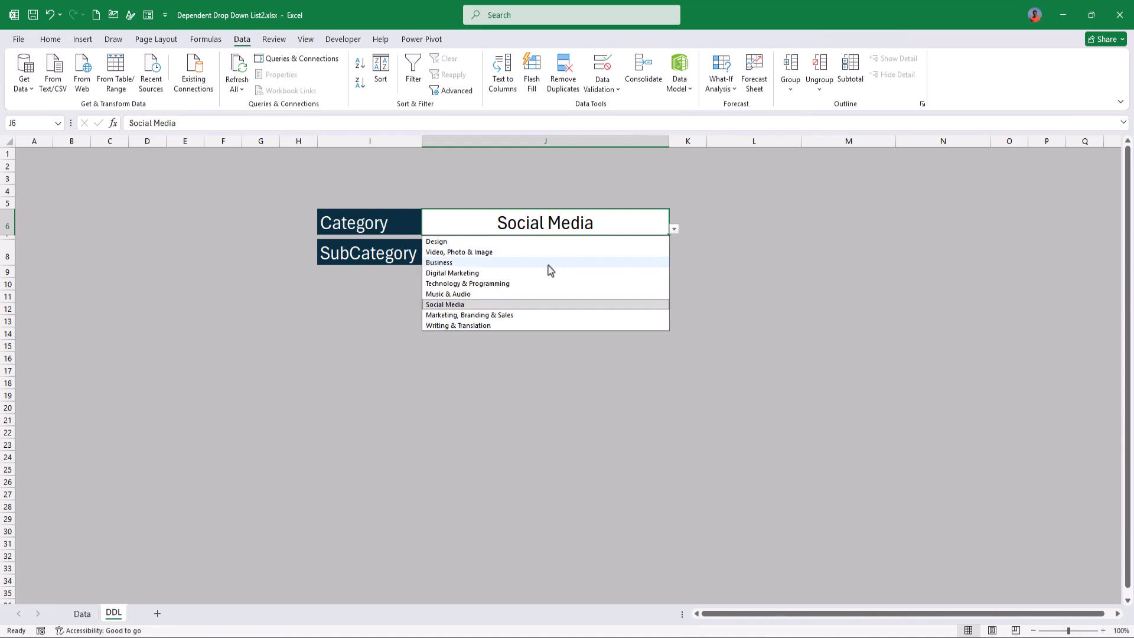
click(520, 284)
click(605, 263)
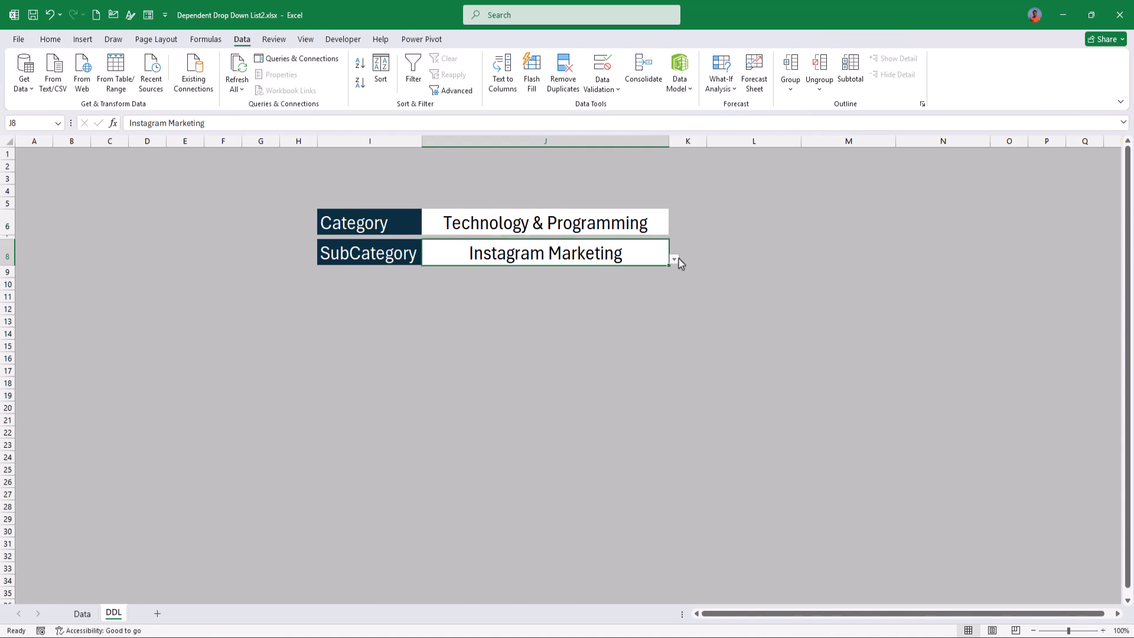
click(674, 259)
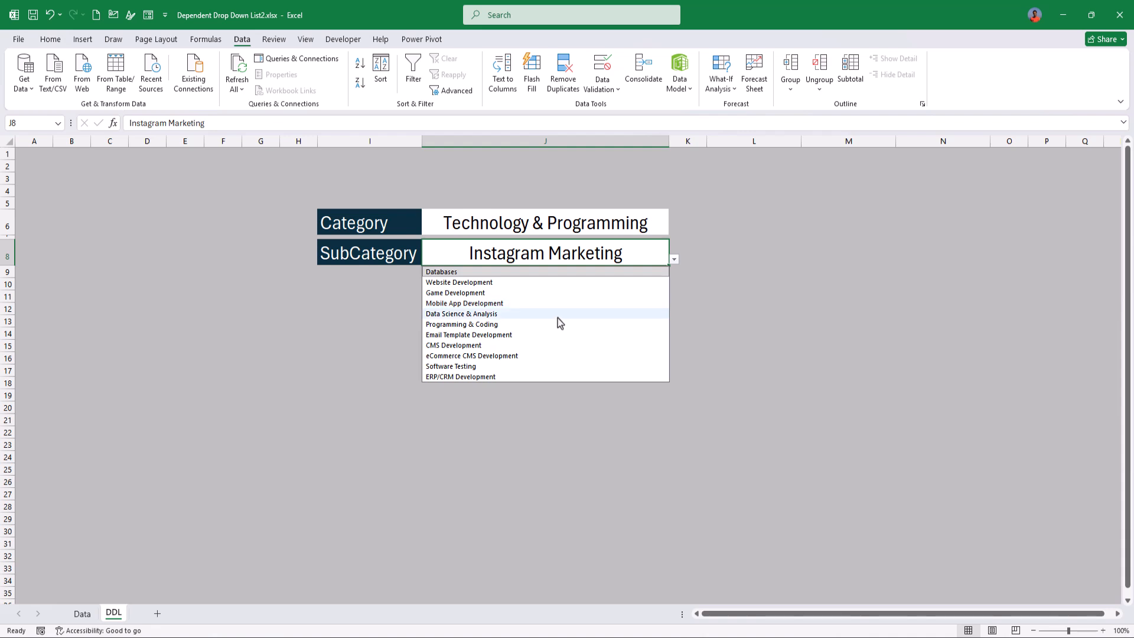
click(541, 247)
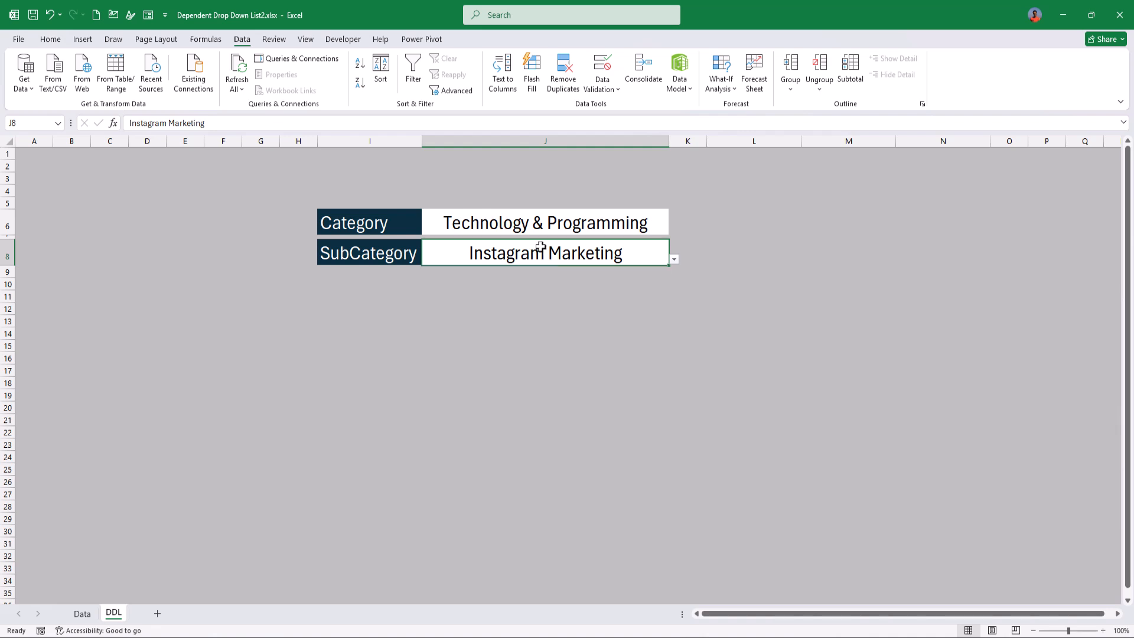
Give J8's data validation error alert the title "Not Found" and the message "the item you are trying to search for is not exist"
click(603, 66)
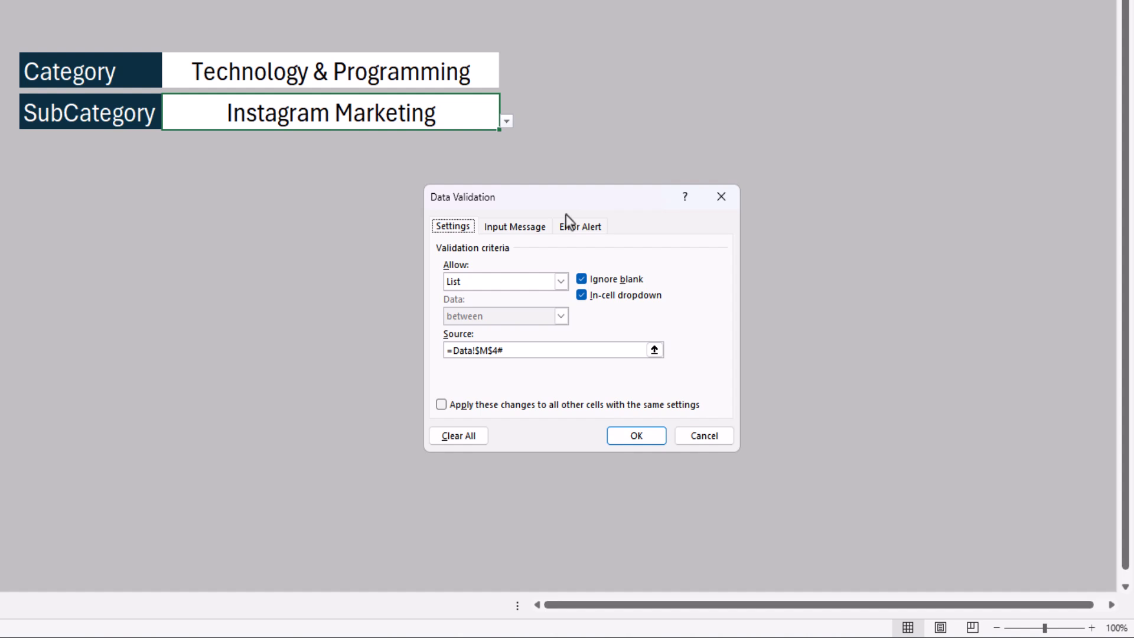
click(573, 228)
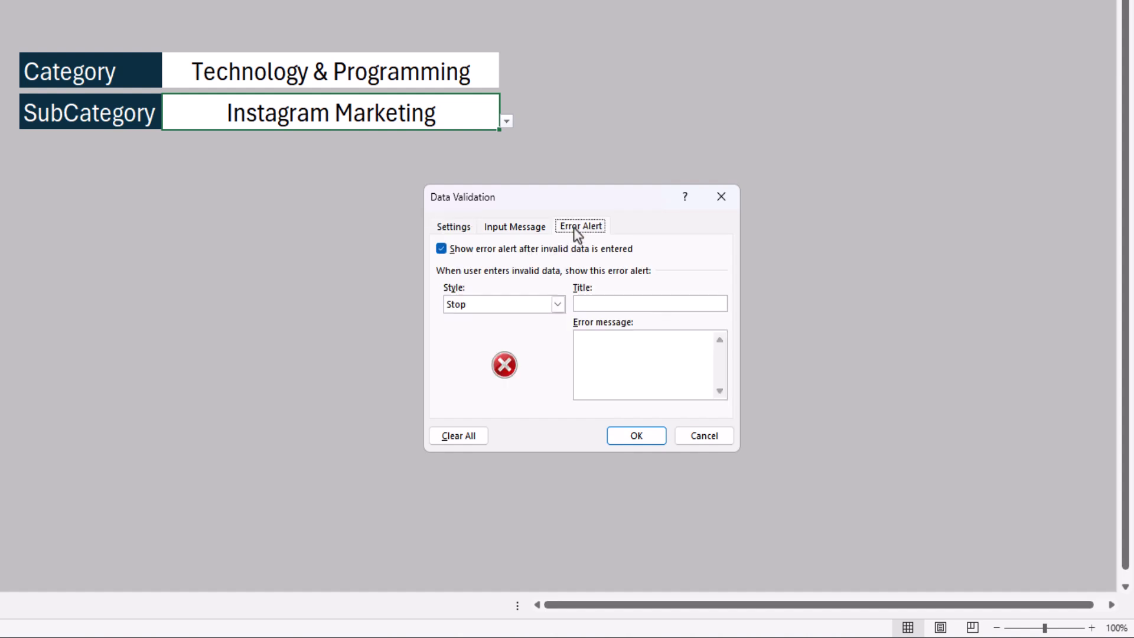
click(539, 303)
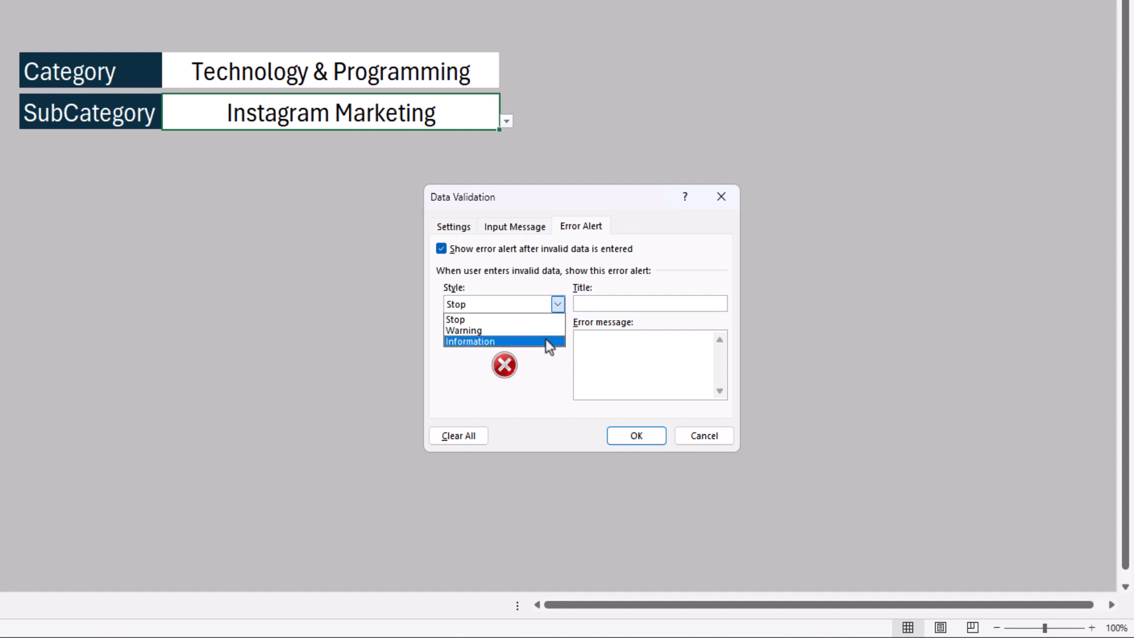
click(632, 302)
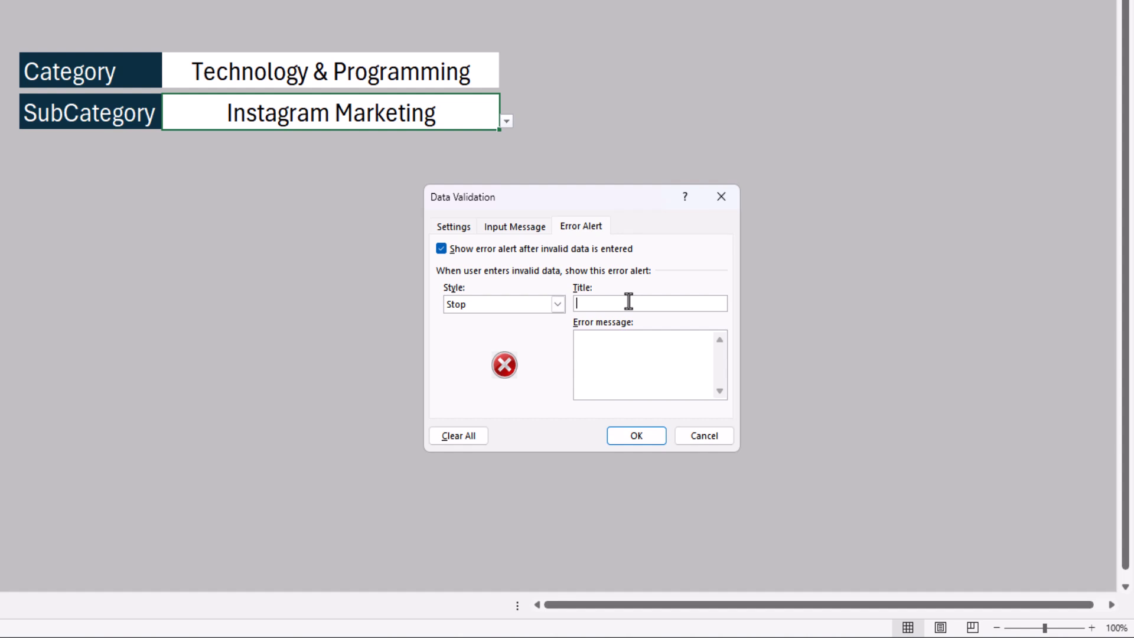
text(Not Found)
text(the i)
text(tem you are trying to s)
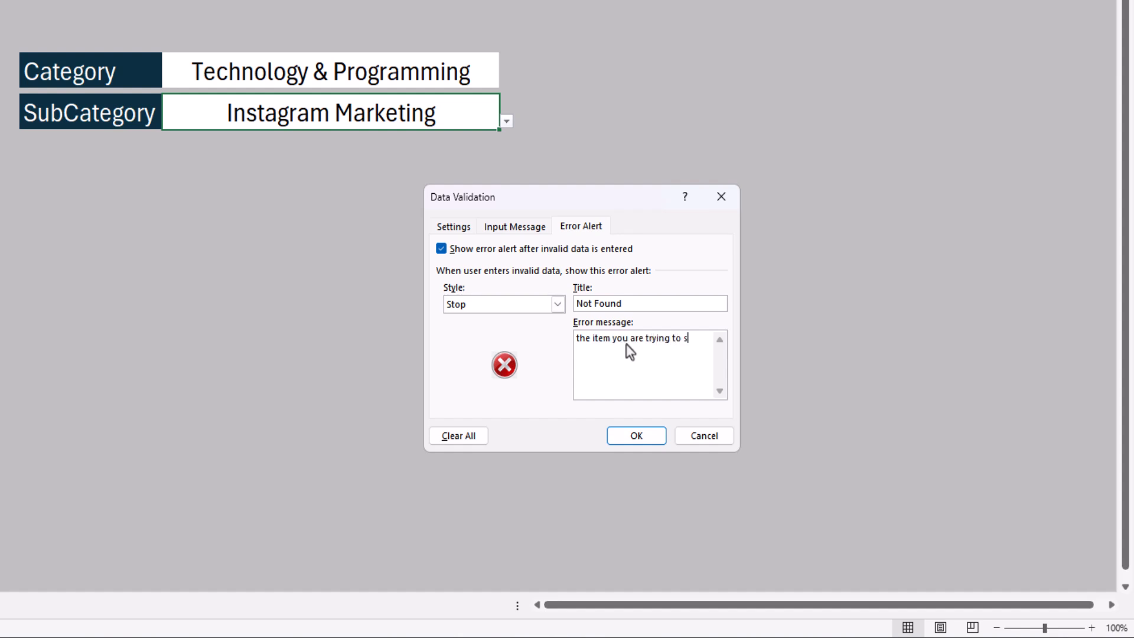
text(earch for is not exist)
click(631, 436)
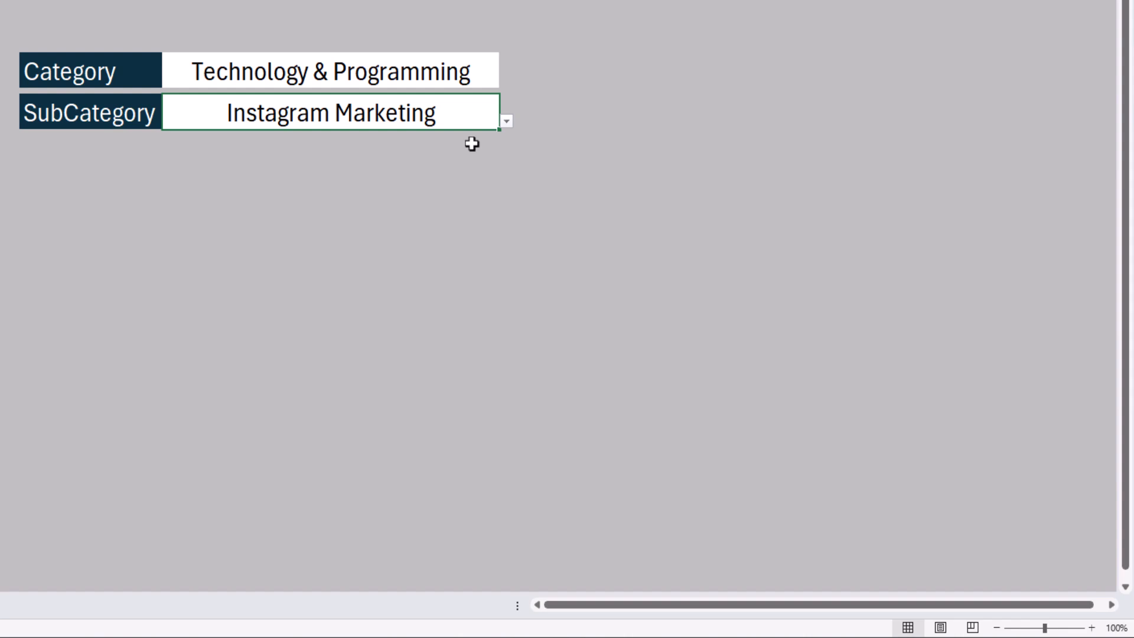
Test the error alert by entering the invalid value "rand" in J8, and choose to retry the entry
text(rand)
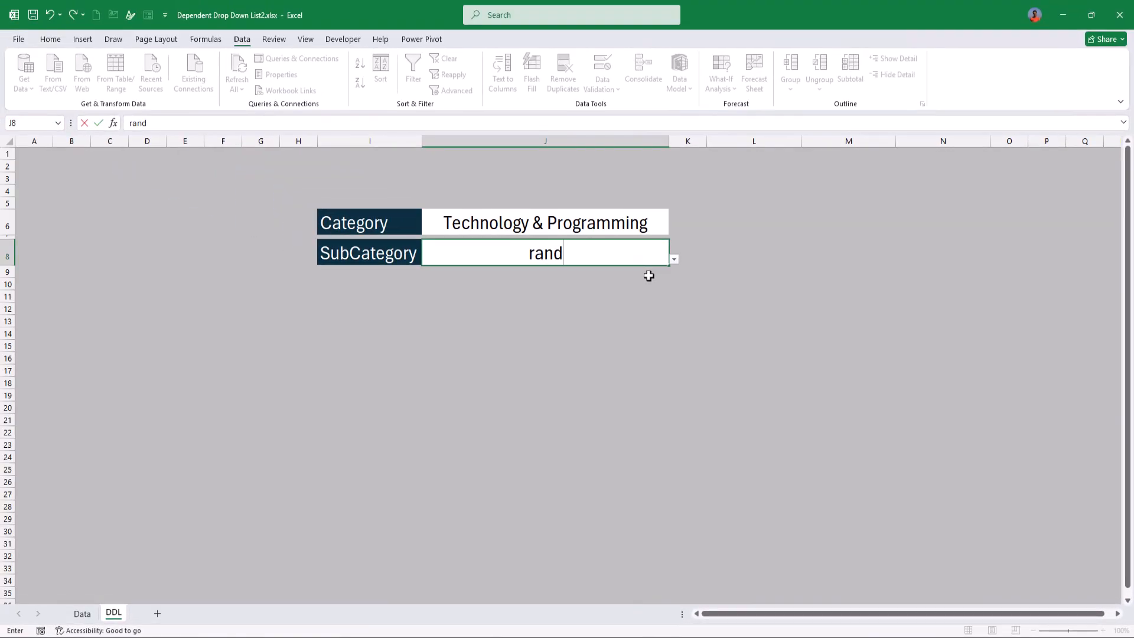
key(Return)
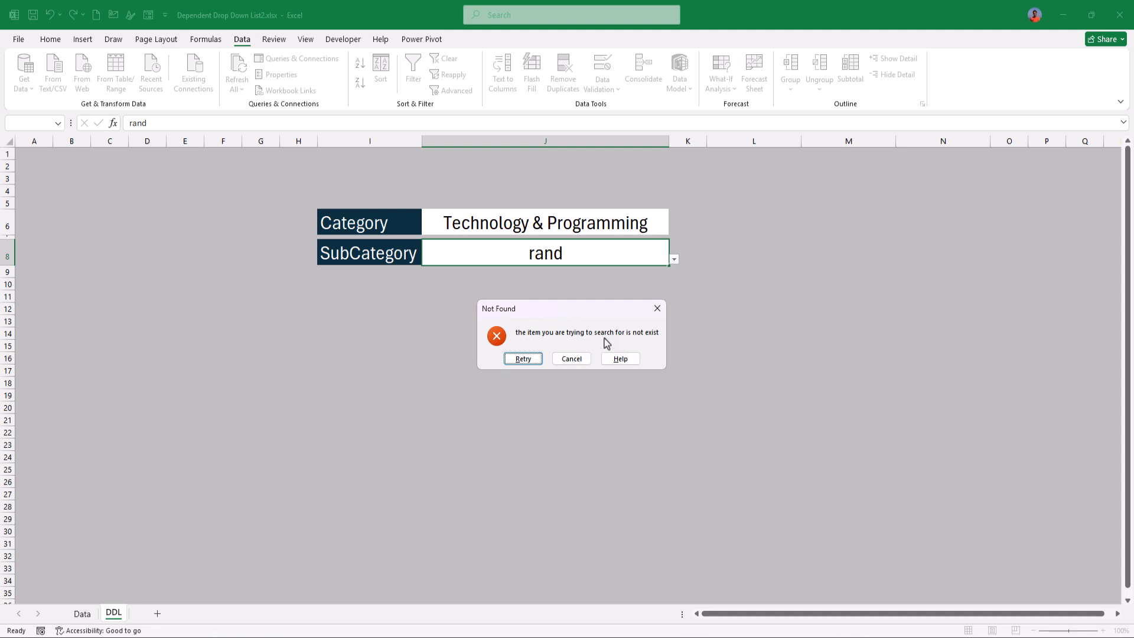
click(523, 359)
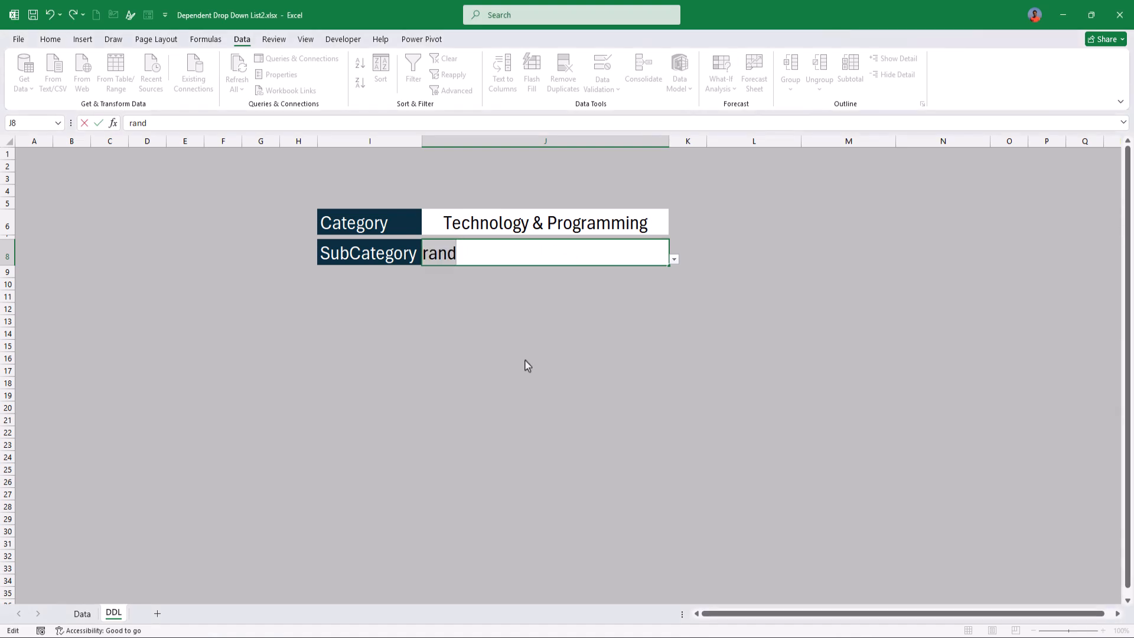
Search the SubCategory options in J8 for "a" and "mo" to fill in Mobile App Development
text(a)
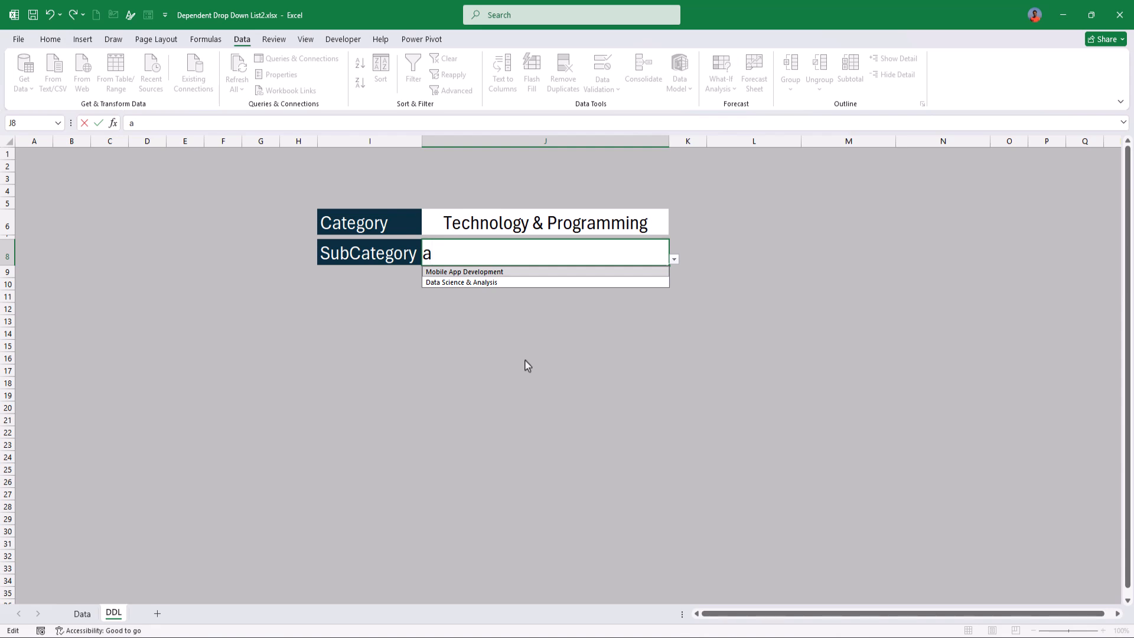
key(BackSpace)
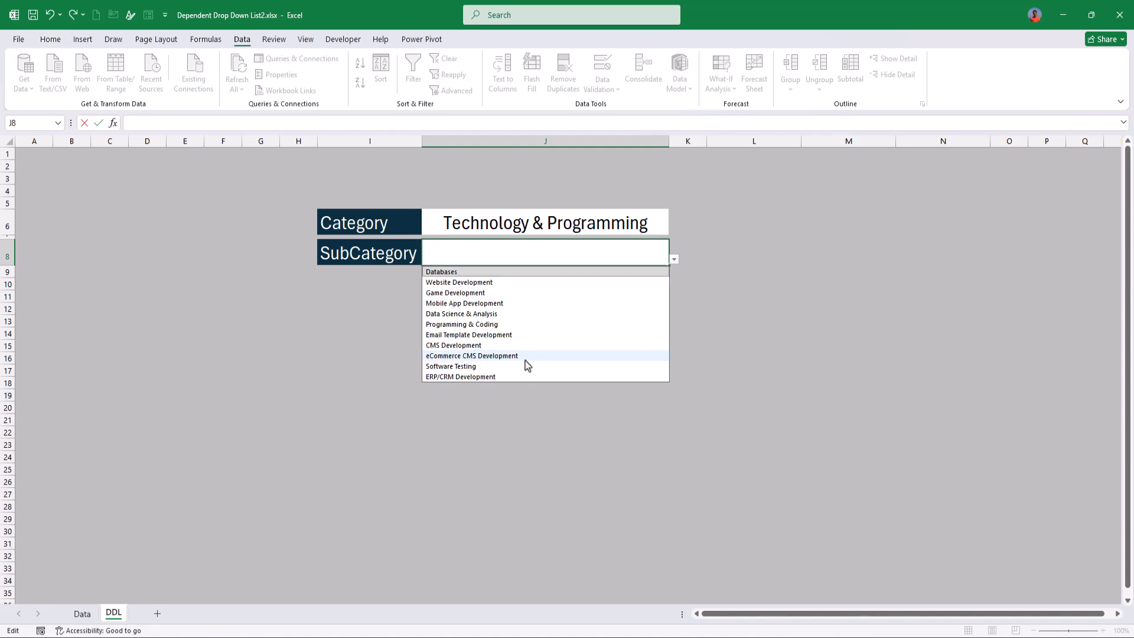
text(mo)
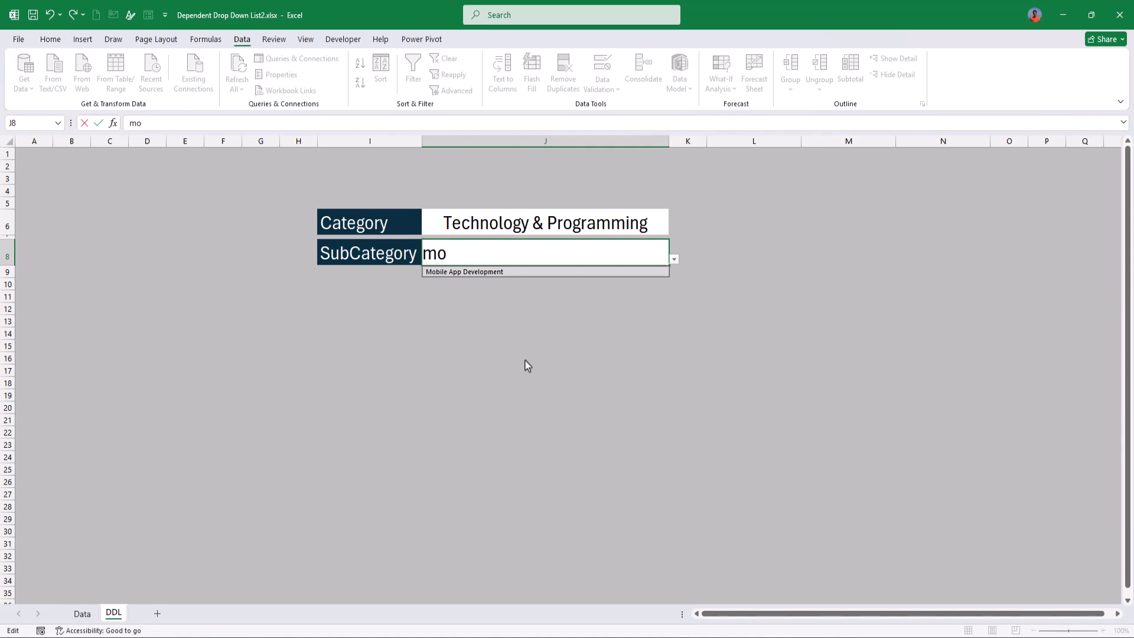
Change the category in J6 to Digital Marketing and look through the full list of SubCategory options in J8
click(615, 220)
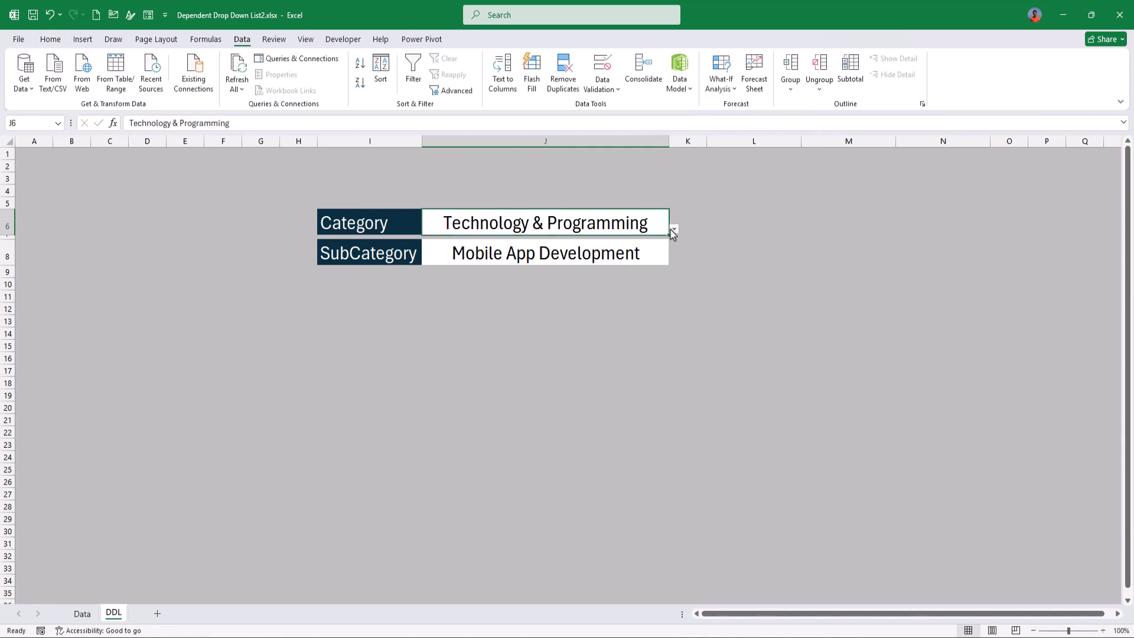
click(673, 230)
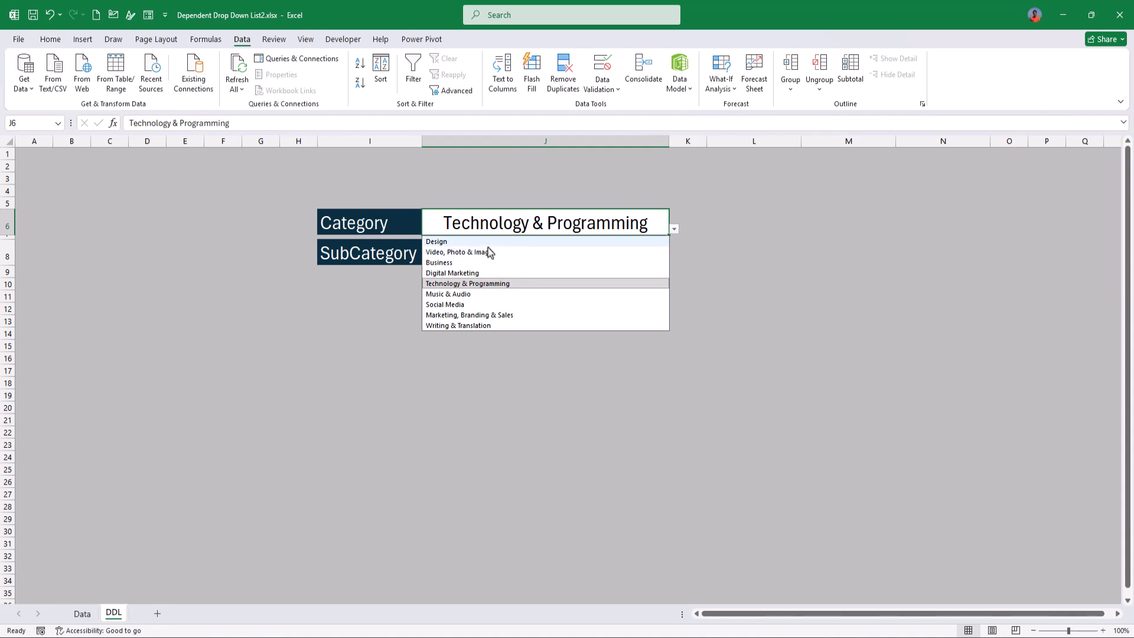
click(481, 274)
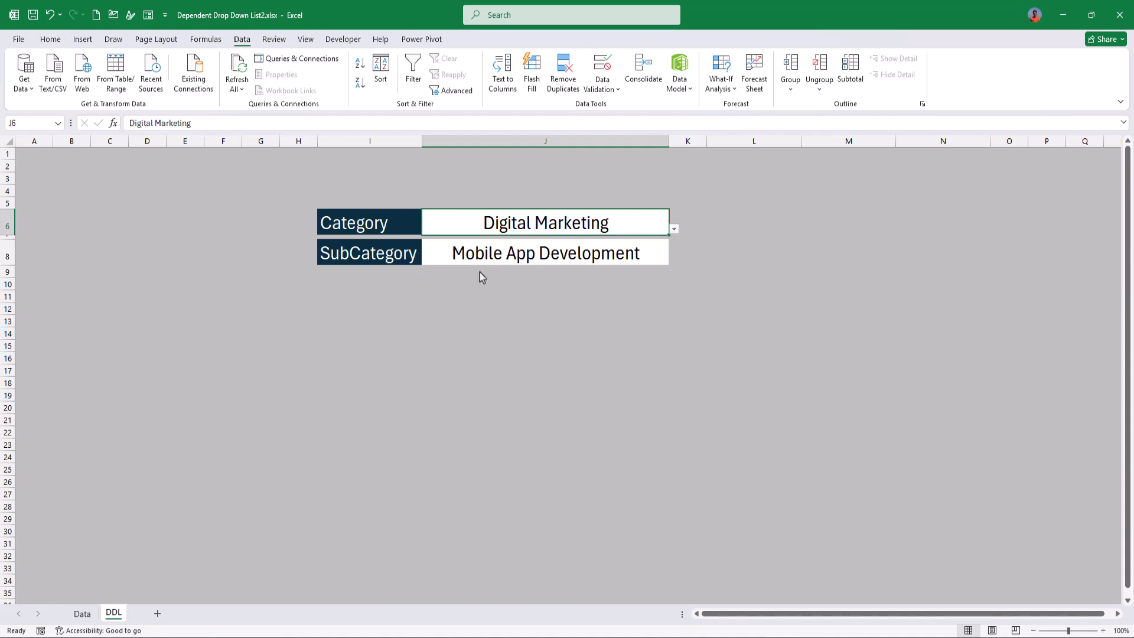
click(638, 257)
click(674, 259)
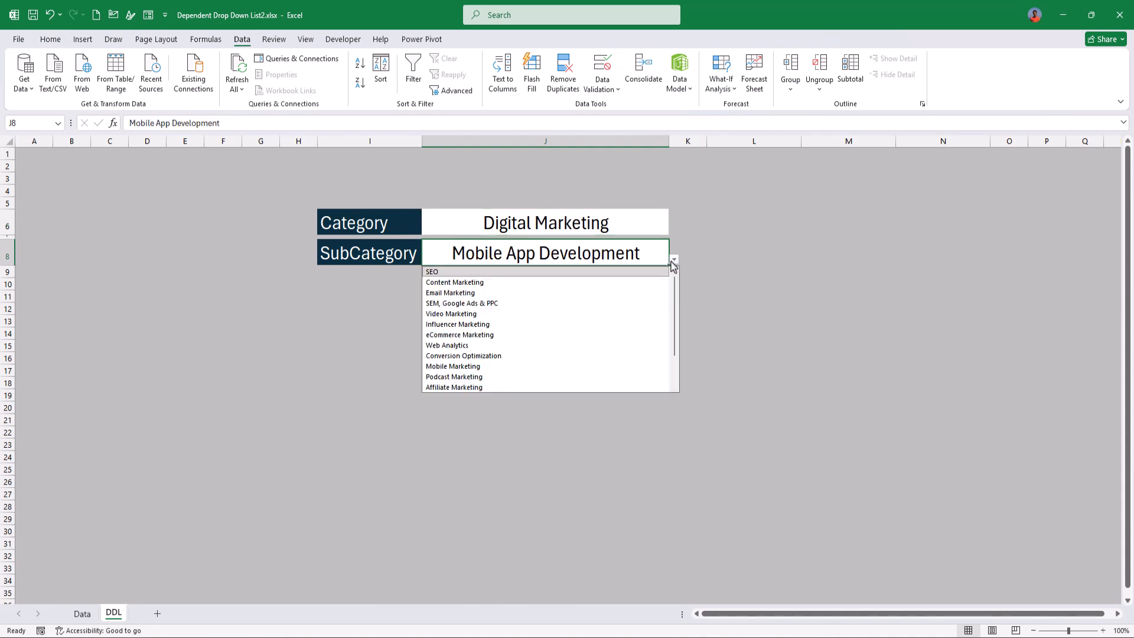
scroll(628, 320, down, 2)
scroll(628, 321, up, 2)
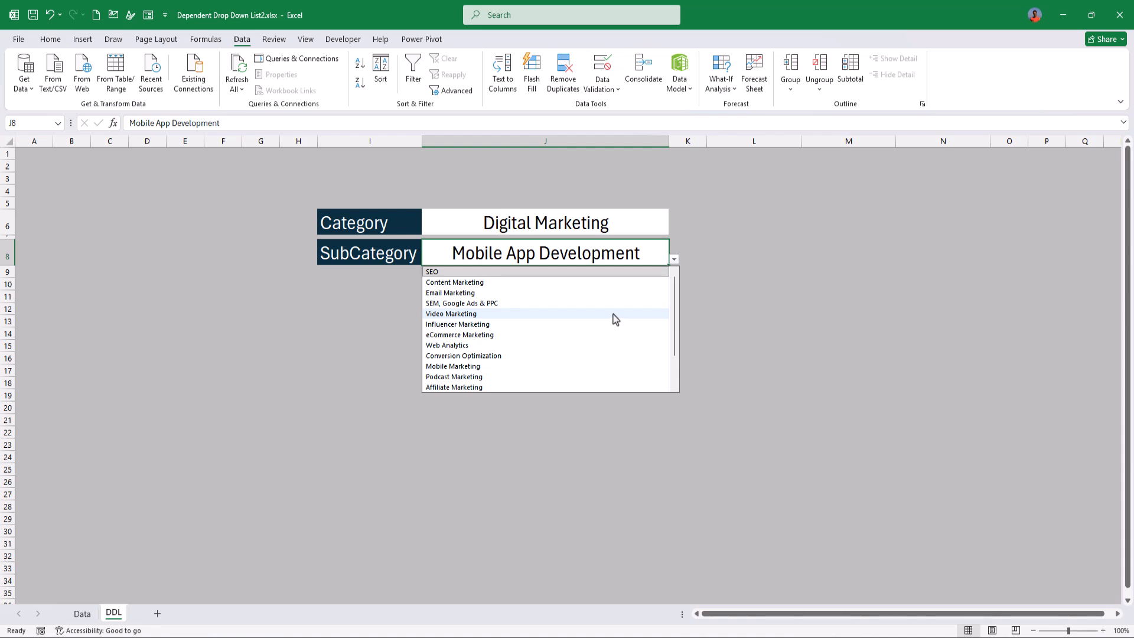
scroll(612, 319, down, 2)
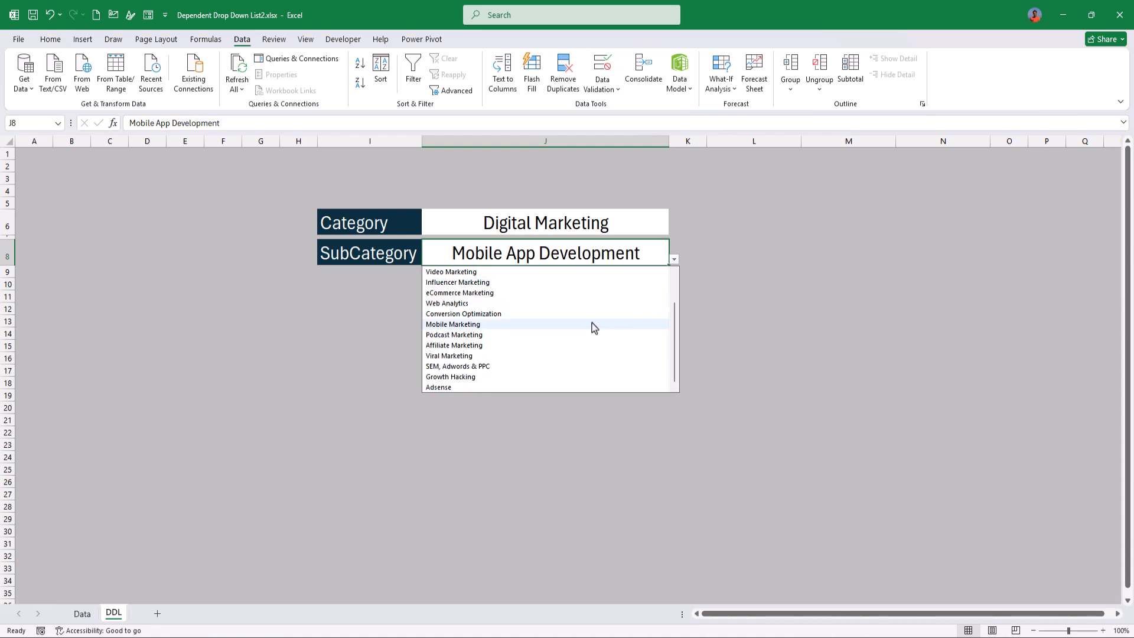
scroll(592, 325, up, 2)
Filter the SubCategory options in J8 with the search text "ads"
click(558, 253)
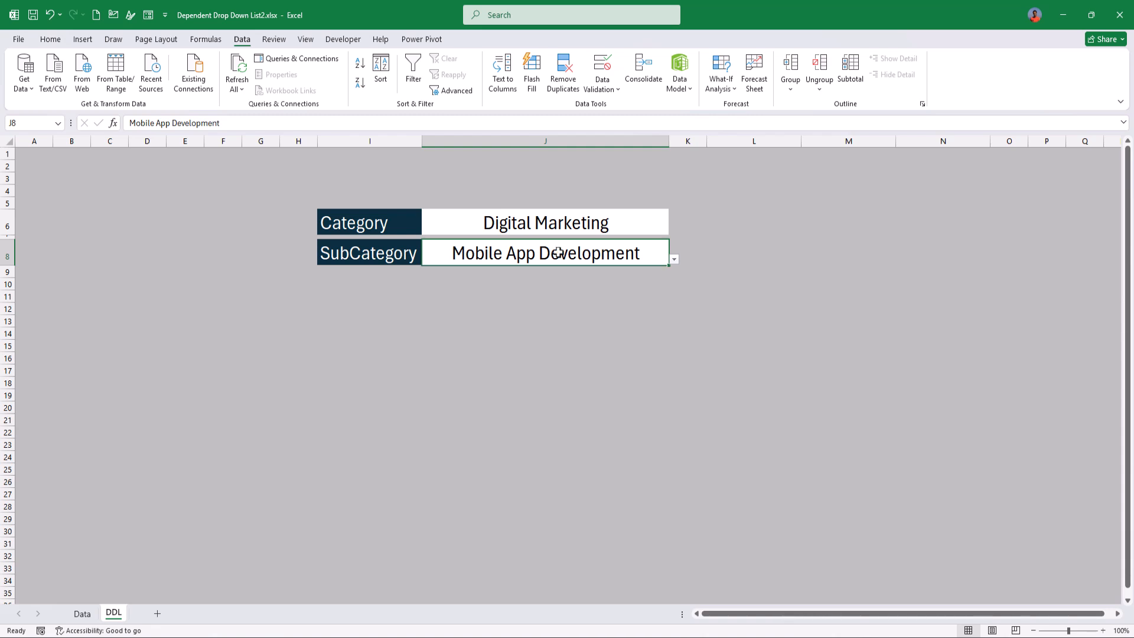
text(ads)
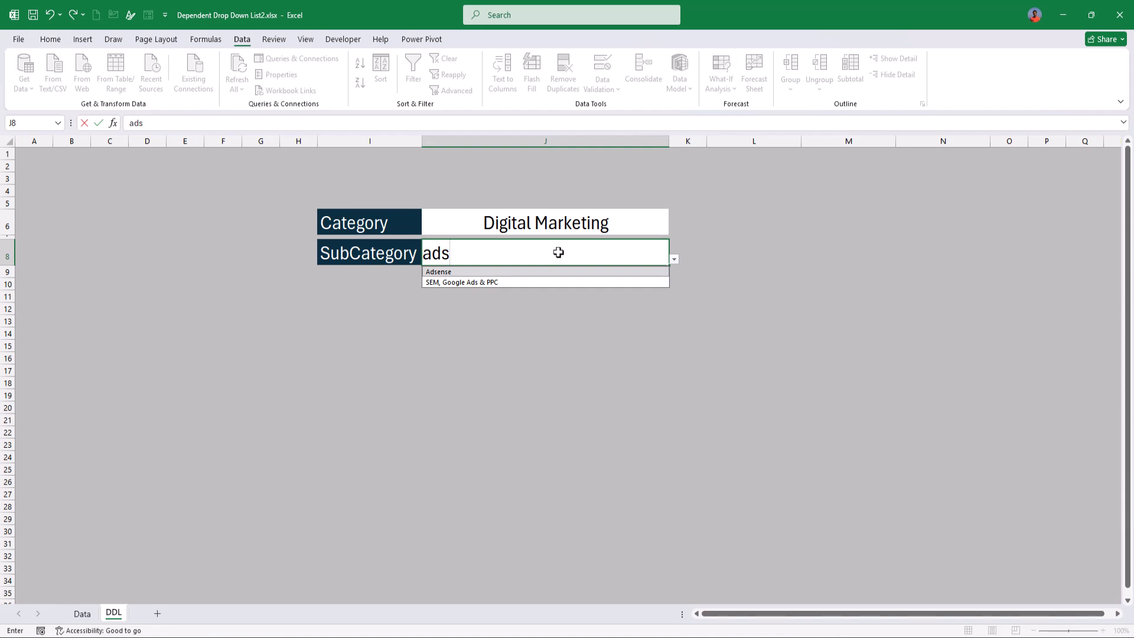